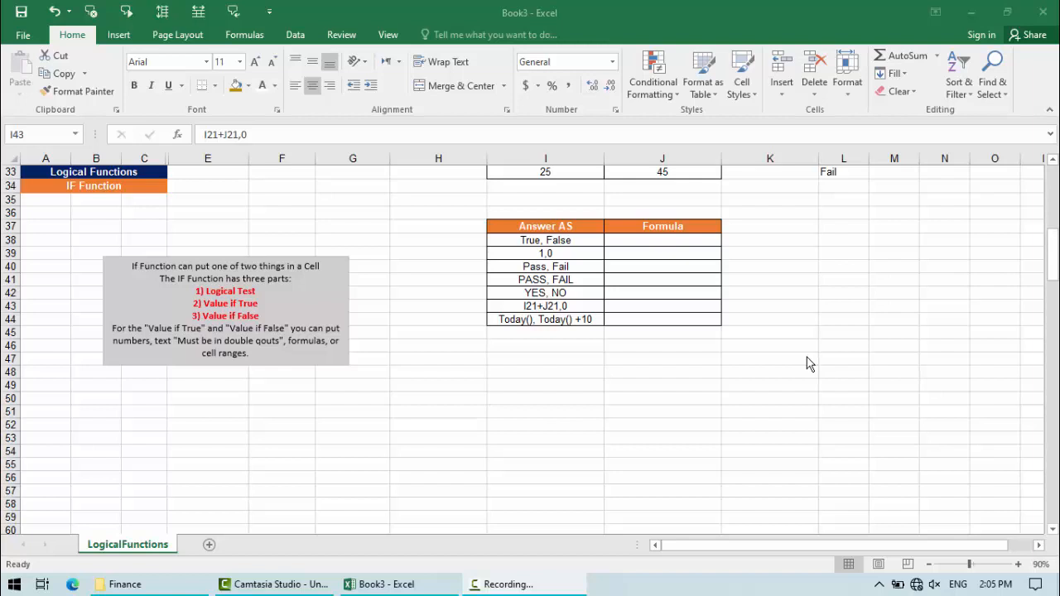
Zoom the worksheet to 130% with the Answer AS table and the IF Function notes in view.
click(1020, 565)
click(1020, 565)
click(1019, 565)
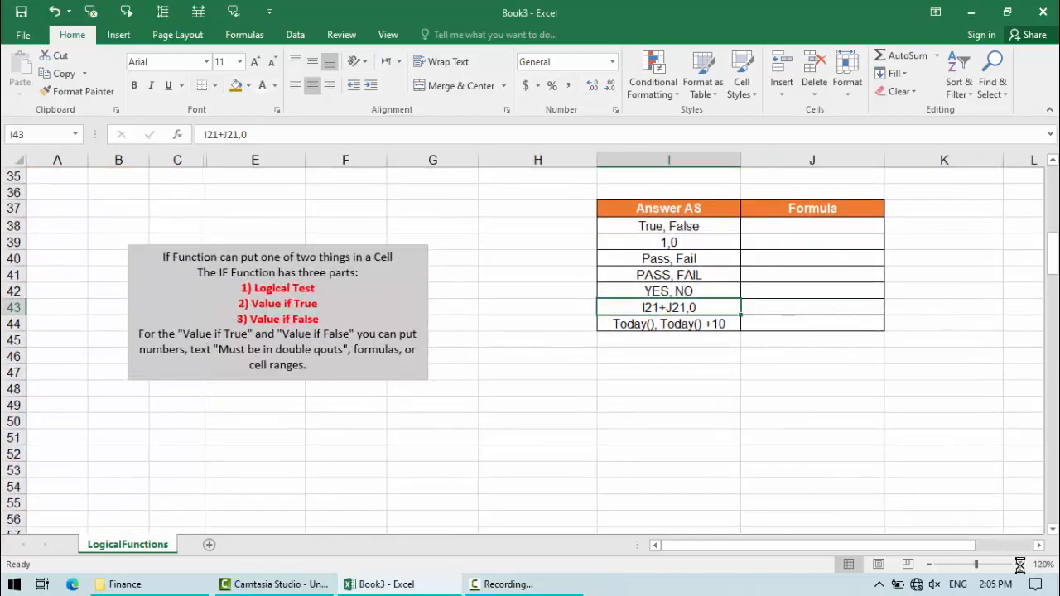
click(1020, 565)
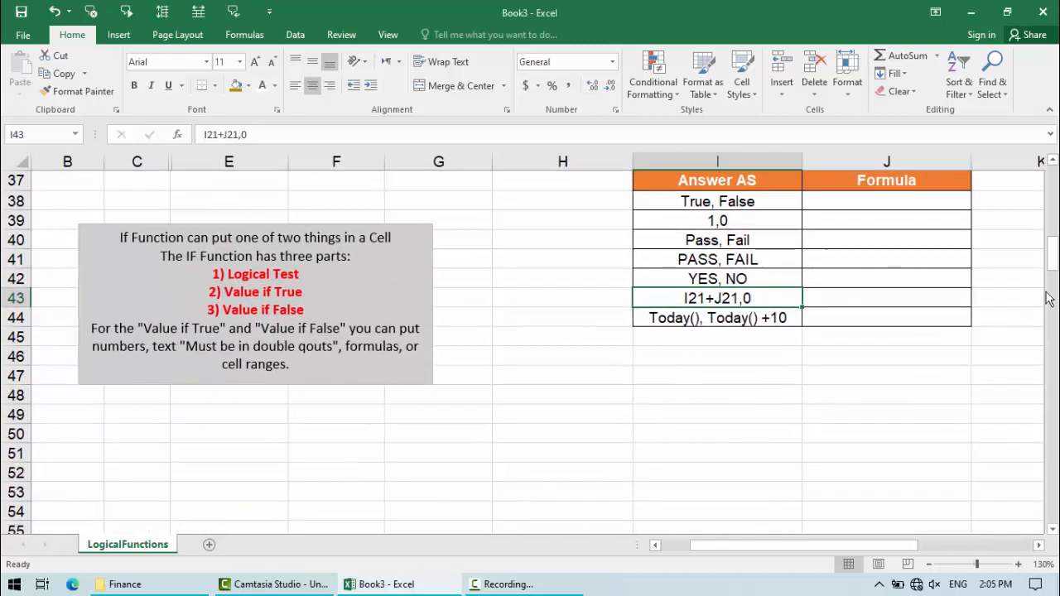
drag(1052, 258, 1053, 254)
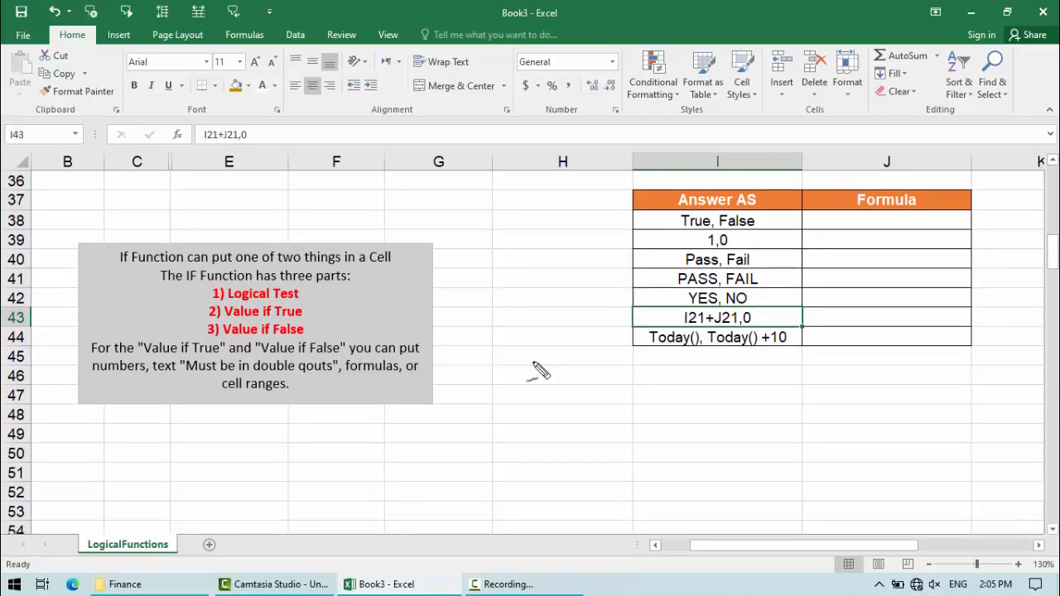
Handwrite an underlined red "Logical Function" below the Answer AS table and a circled blue "True False" beside it with arrows.
drag(497, 370, 508, 394)
mouse_move(522, 379)
mouse_down()
mouse_move(594, 394)
mouse_move(627, 378)
mouse_move(644, 393)
mouse_move(745, 380)
mouse_move(452, 424)
mouse_up()
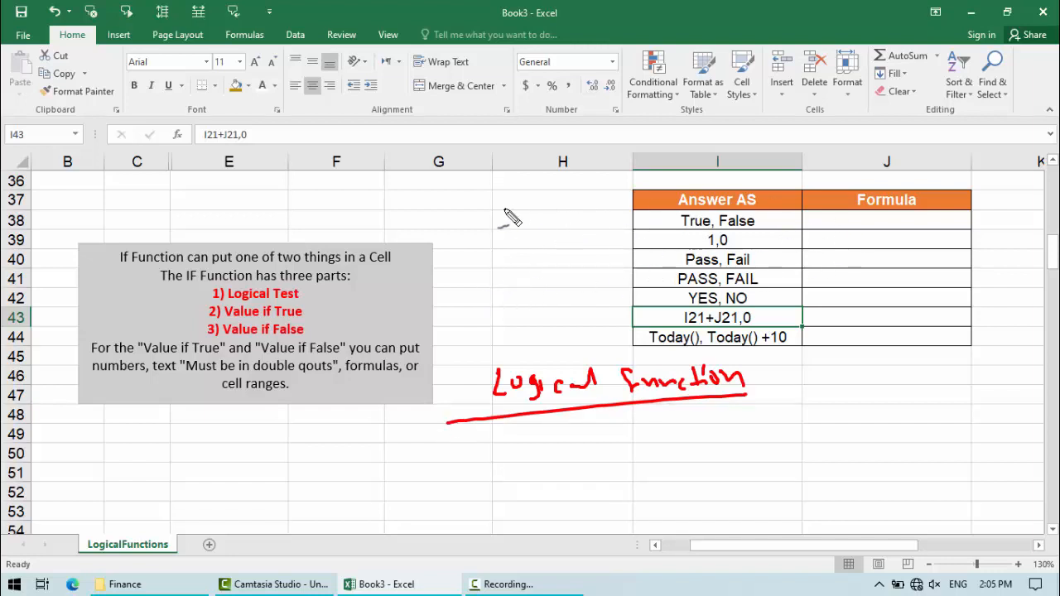
drag(521, 191, 540, 190)
mouse_move(532, 192)
mouse_down()
mouse_move(535, 207)
mouse_move(570, 202)
mouse_move(543, 234)
mouse_move(563, 239)
mouse_move(604, 222)
mouse_move(522, 174)
mouse_move(601, 219)
mouse_move(590, 244)
mouse_move(654, 222)
mouse_move(642, 230)
mouse_up()
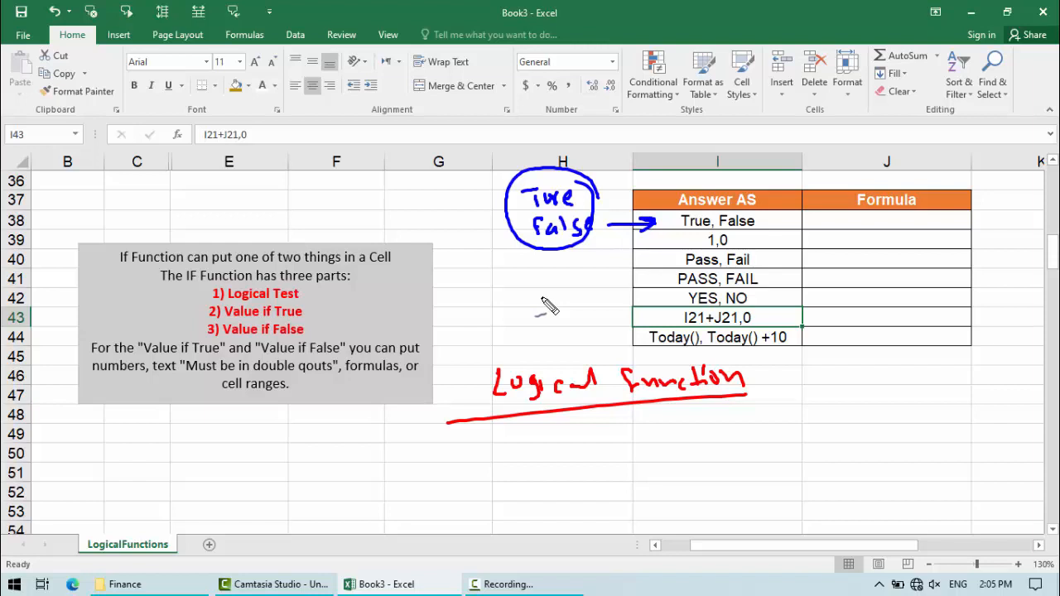
drag(413, 196, 491, 193)
drag(490, 193, 464, 215)
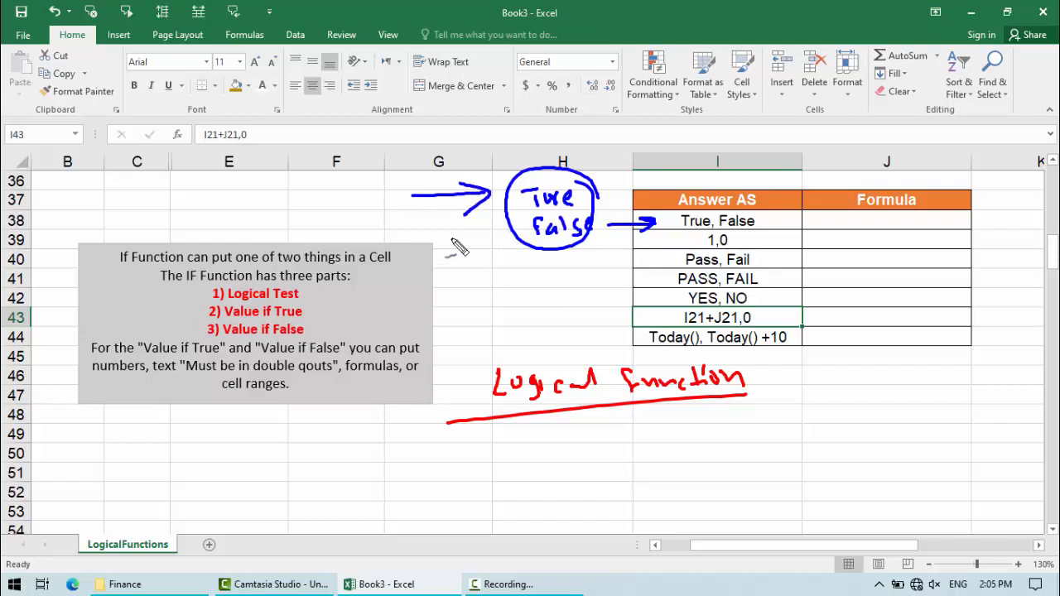
Handwrite the boxed blue example 10 > 5 = True beside the table, and clear all annotations.
mouse_move(500, 281)
mouse_down()
mouse_move(501, 293)
mouse_move(543, 302)
mouse_move(584, 282)
mouse_move(592, 308)
mouse_move(475, 281)
mouse_move(603, 256)
mouse_move(607, 282)
mouse_up()
drag(591, 290, 607, 290)
mouse_move(546, 319)
mouse_down()
mouse_move(545, 332)
mouse_move(603, 321)
mouse_up()
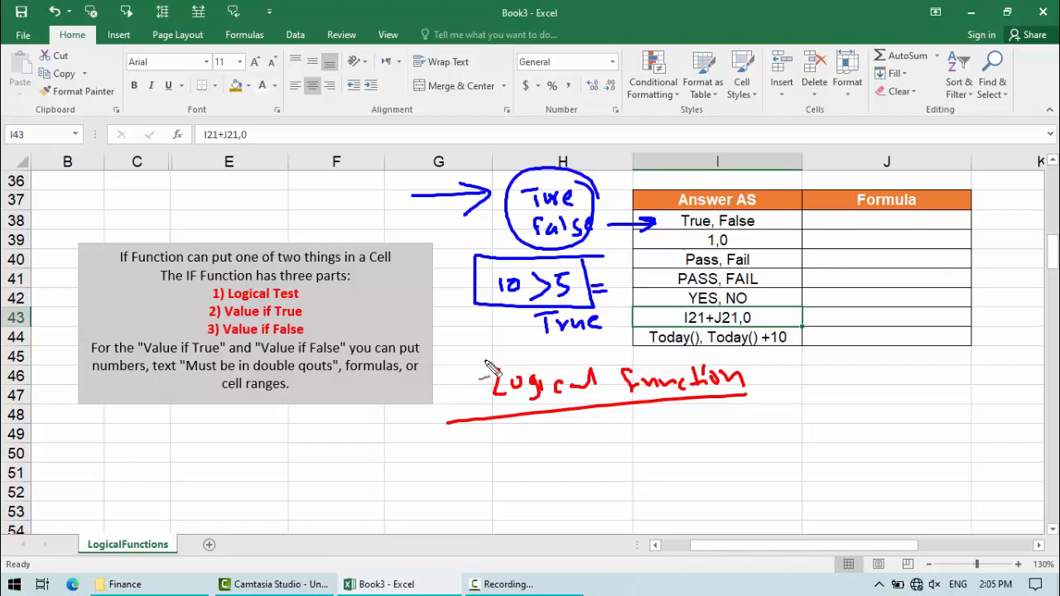
key(Escape)
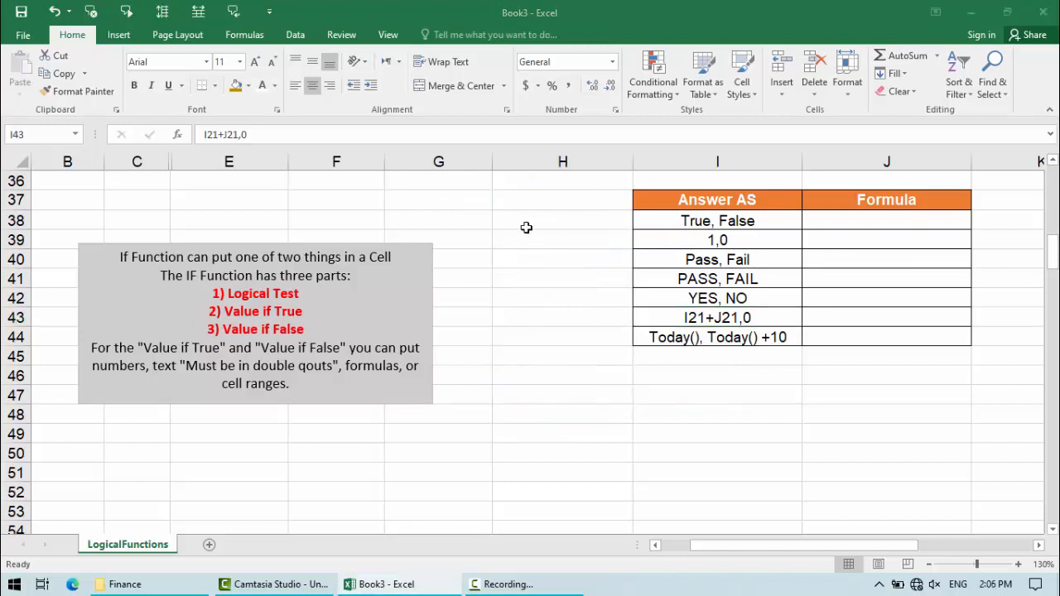
Handwrite 10 above 5 in blue near H38, with red arrows from the 10 to "OK" and "No" and frames around them.
mouse_move(520, 213)
mouse_down()
mouse_move(520, 229)
mouse_move(536, 215)
mouse_move(539, 251)
mouse_move(526, 258)
mouse_move(542, 238)
mouse_move(558, 265)
mouse_up()
mouse_move(552, 214)
mouse_down()
mouse_move(523, 199)
mouse_move(513, 230)
mouse_move(578, 215)
mouse_move(572, 224)
mouse_move(591, 208)
mouse_move(623, 221)
mouse_up()
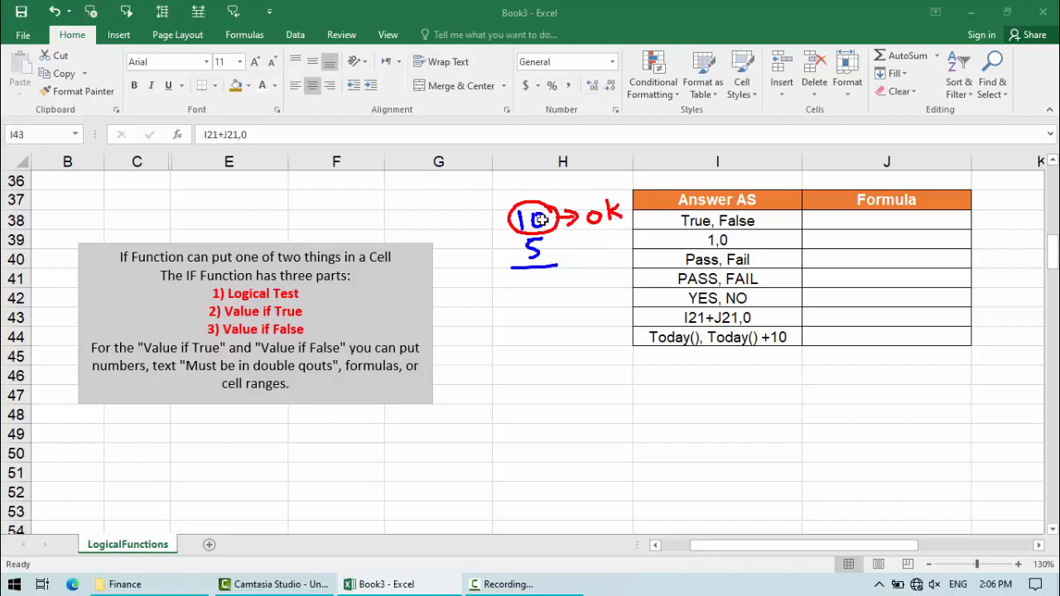
mouse_move(506, 210)
mouse_down()
mouse_move(422, 213)
mouse_move(447, 205)
mouse_move(554, 237)
mouse_move(629, 207)
mouse_move(426, 187)
mouse_move(404, 237)
mouse_up()
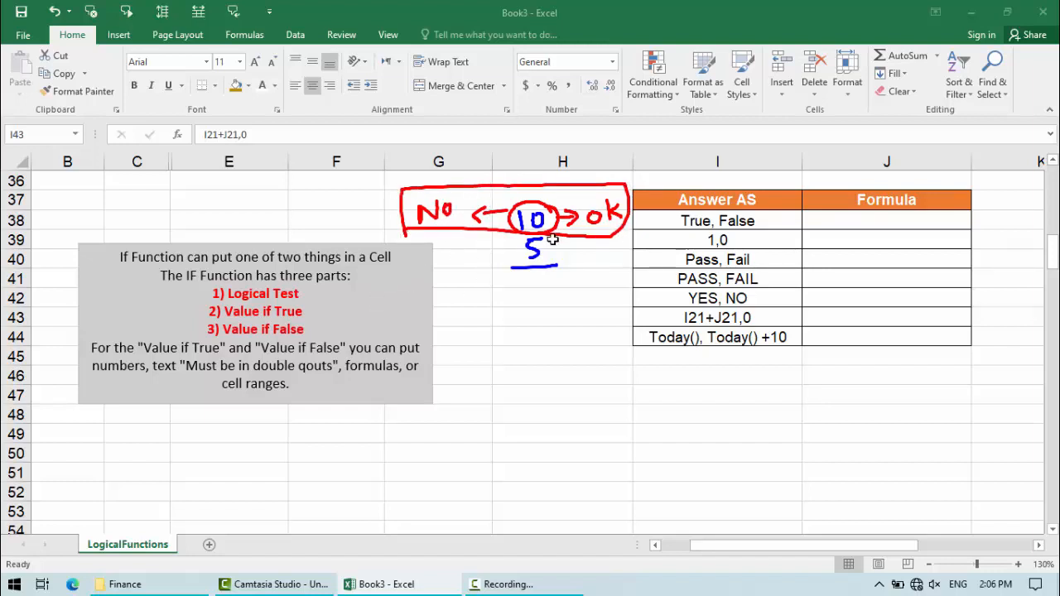
mouse_move(554, 211)
mouse_down()
mouse_move(553, 236)
mouse_move(553, 195)
mouse_move(499, 238)
mouse_move(552, 235)
mouse_move(500, 213)
mouse_move(560, 192)
mouse_move(550, 234)
mouse_up()
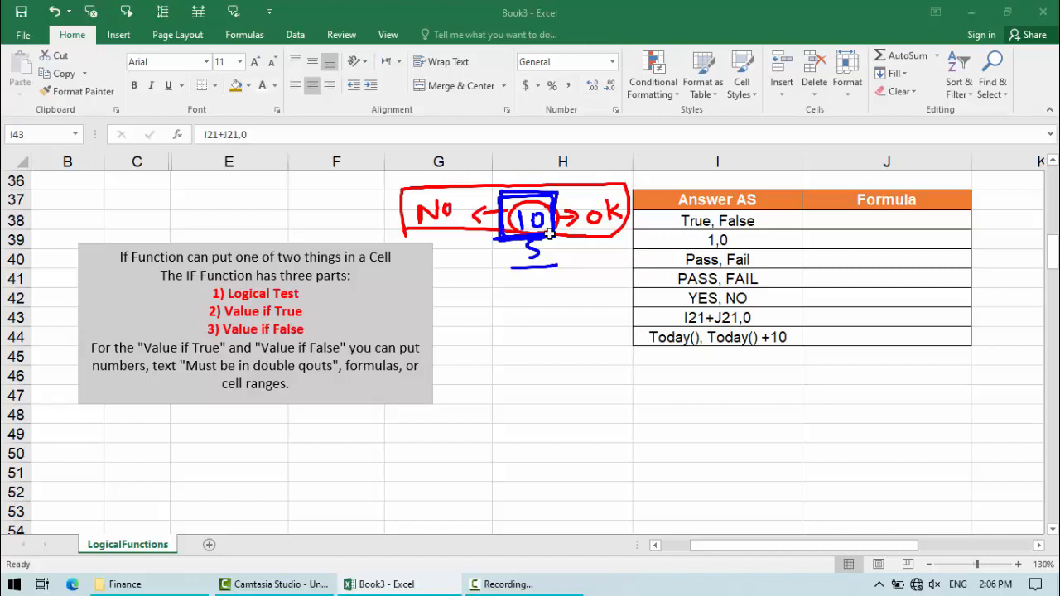
Add a blue handwritten "check" above the framed 10, with arrows to the "OK" and "No" outcomes.
mouse_move(512, 186)
mouse_down()
mouse_move(544, 169)
mouse_move(570, 133)
mouse_move(643, 126)
mouse_up()
mouse_move(574, 164)
mouse_down()
mouse_move(646, 134)
mouse_move(612, 178)
mouse_up()
drag(558, 128, 460, 166)
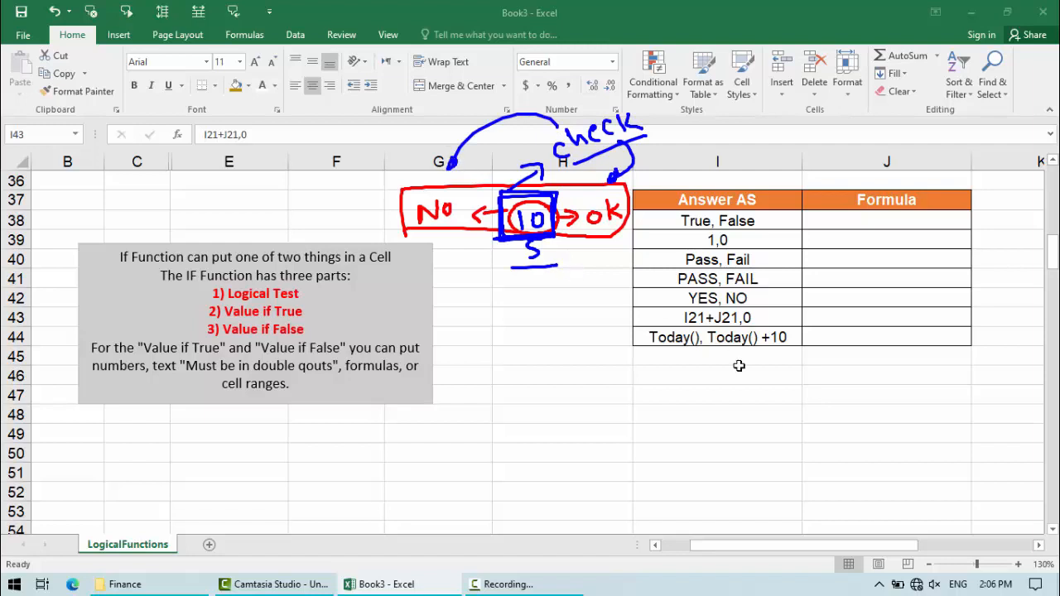
Handwrite the start of the sample formula, =if(H38>10, in blue below the IF Function notes.
drag(196, 439, 240, 451)
click(225, 425)
drag(239, 436, 249, 436)
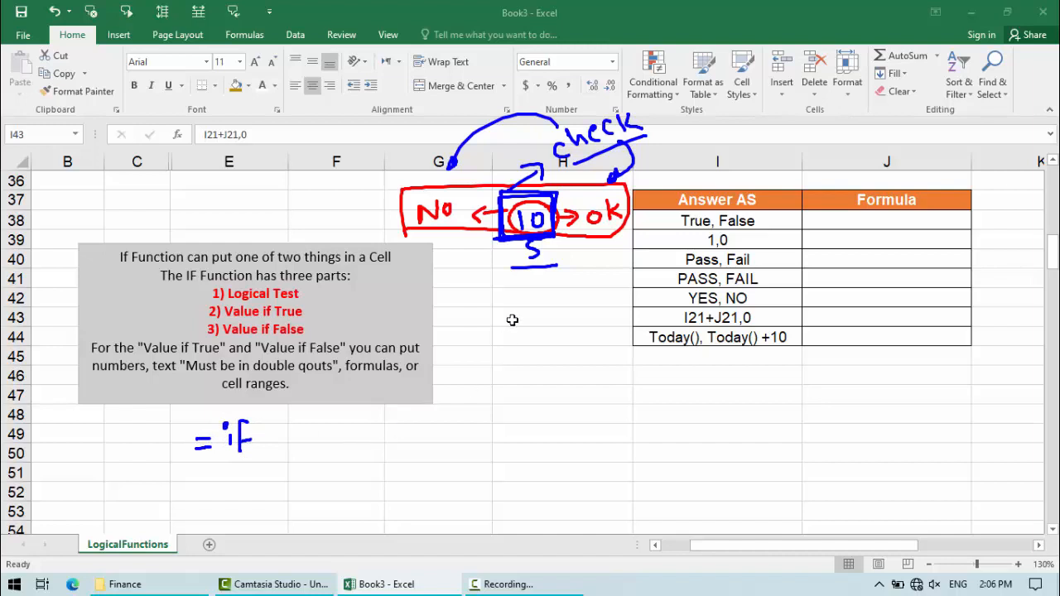
drag(503, 200, 557, 199)
mouse_move(280, 409)
mouse_down()
mouse_move(272, 457)
mouse_move(300, 429)
mouse_move(314, 451)
mouse_up()
mouse_move(339, 422)
mouse_down()
mouse_move(333, 432)
mouse_move(339, 422)
mouse_move(364, 454)
mouse_move(416, 422)
mouse_up()
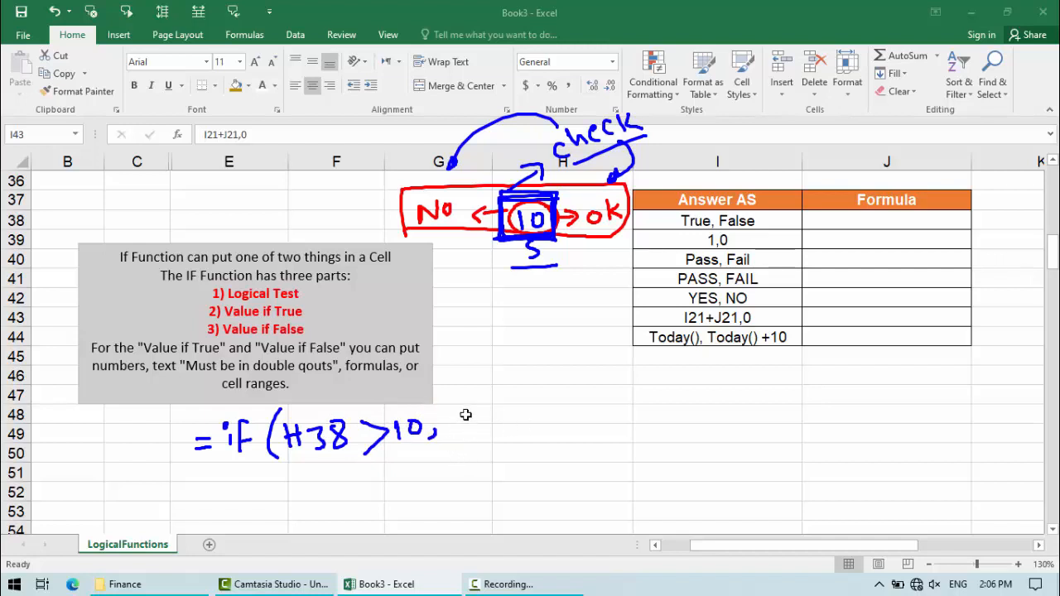
Complete the handwritten formula with "ok","No") and draw a blue frame around it.
drag(454, 401, 456, 411)
mouse_move(459, 401)
mouse_down()
mouse_move(477, 429)
mouse_move(487, 419)
mouse_up()
mouse_move(501, 413)
mouse_down()
mouse_move(500, 430)
mouse_move(515, 429)
mouse_up()
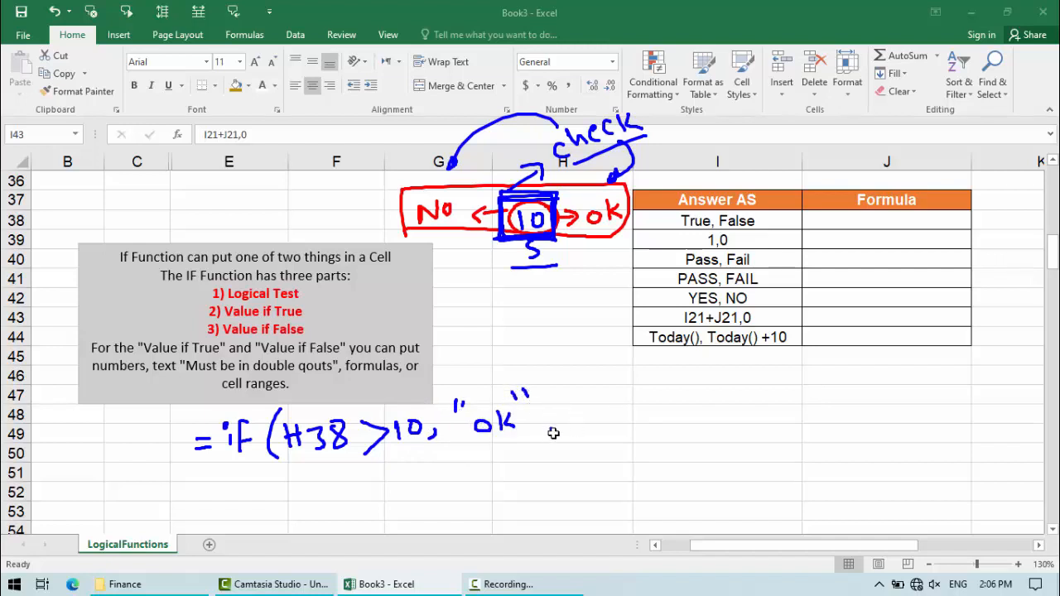
mouse_move(587, 397)
mouse_down()
mouse_move(610, 429)
mouse_move(634, 409)
mouse_up()
drag(641, 406, 644, 390)
drag(647, 384, 689, 456)
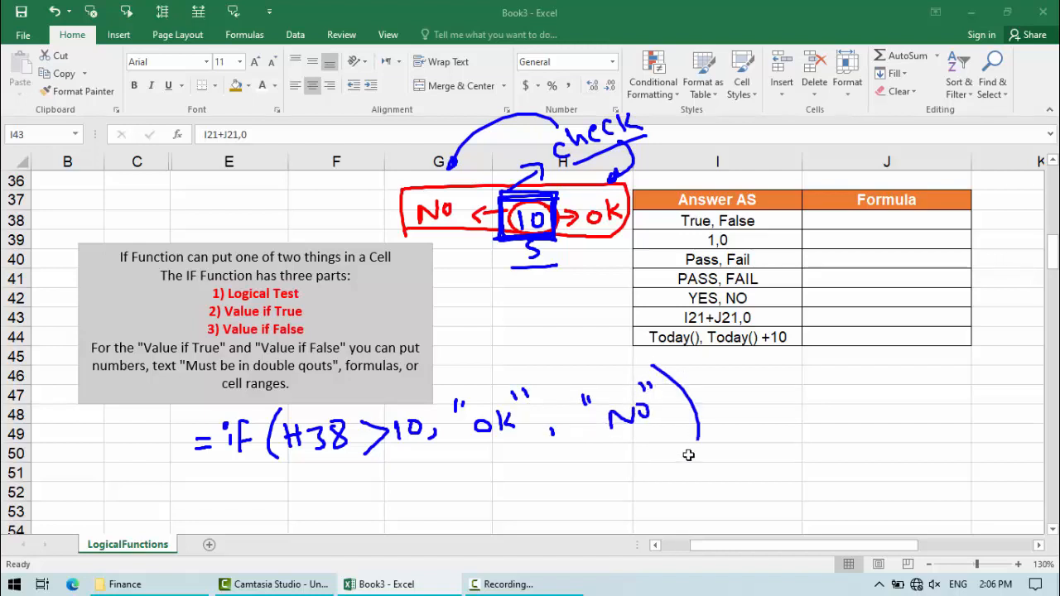
mouse_move(181, 484)
mouse_down()
mouse_move(610, 461)
mouse_move(679, 352)
mouse_up()
mouse_move(597, 358)
mouse_down()
mouse_move(174, 469)
mouse_move(190, 487)
mouse_up()
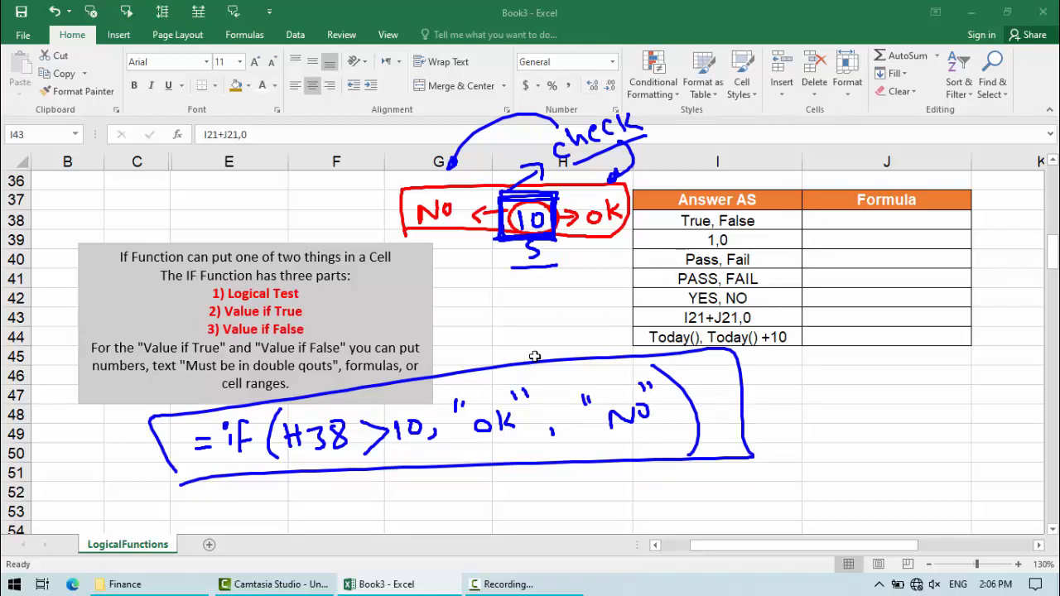
Mark in red the three IF parts in the notes and their matching logical test, true value and false value in the handwritten formula.
mouse_move(72, 230)
mouse_down()
mouse_move(101, 241)
mouse_move(91, 249)
mouse_up()
mouse_move(171, 296)
mouse_down()
mouse_move(199, 294)
mouse_move(191, 300)
mouse_up()
mouse_move(280, 422)
mouse_down()
mouse_move(364, 467)
mouse_move(519, 446)
mouse_up()
mouse_move(449, 459)
mouse_down()
mouse_move(438, 394)
mouse_move(283, 403)
mouse_up()
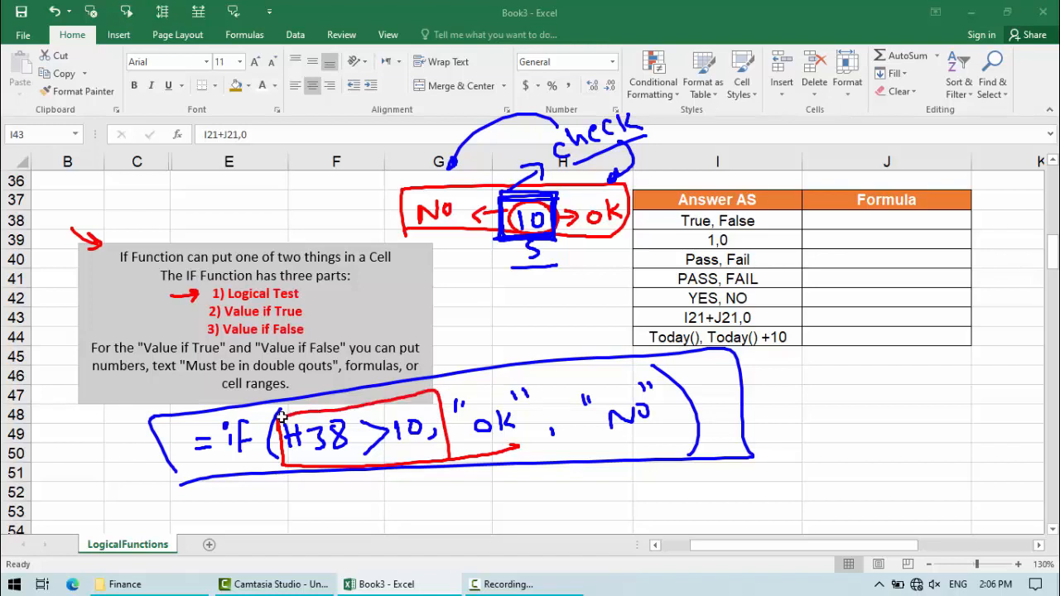
drag(346, 292, 310, 312)
mouse_move(452, 335)
mouse_down()
mouse_move(476, 358)
mouse_move(461, 364)
mouse_up()
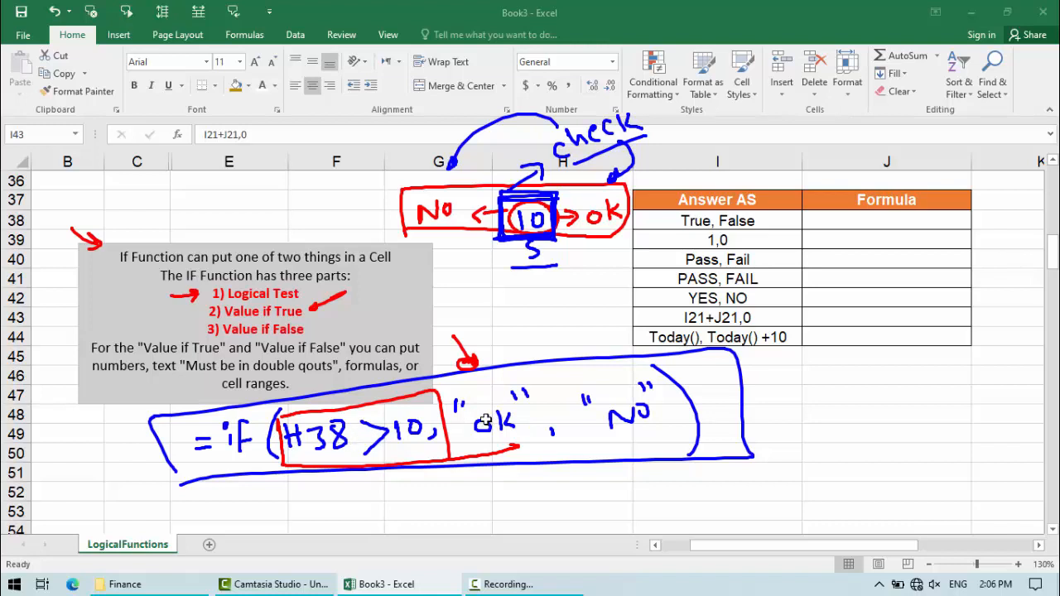
drag(171, 322, 202, 329)
drag(590, 316, 605, 339)
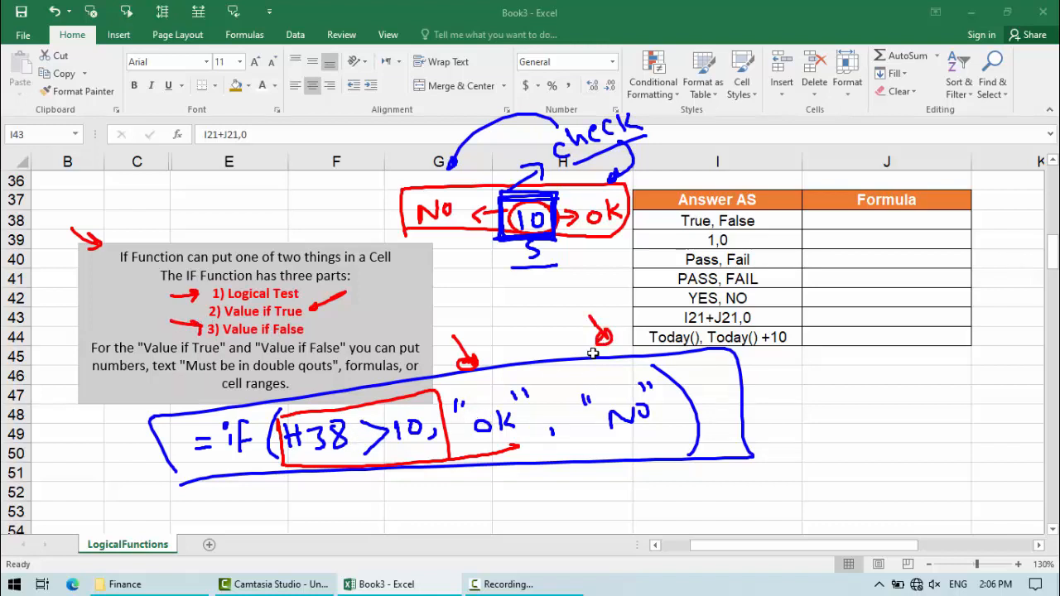
Label the formula's "ok" as True and "No" as False in red, and circle the quotation marks around No.
mouse_move(484, 462)
mouse_down()
mouse_move(514, 461)
mouse_move(497, 483)
mouse_move(520, 460)
mouse_move(549, 458)
mouse_up()
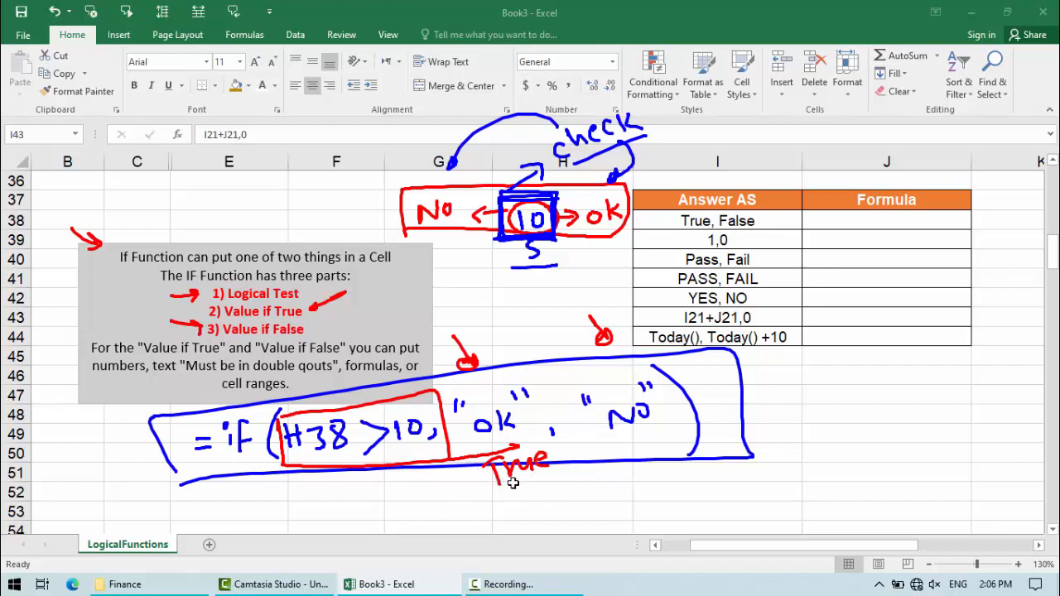
drag(616, 442, 643, 436)
mouse_move(624, 443)
mouse_down()
mouse_move(628, 464)
mouse_move(637, 449)
mouse_up()
drag(650, 437, 661, 453)
drag(660, 432, 671, 451)
drag(679, 440, 698, 442)
drag(631, 481, 688, 466)
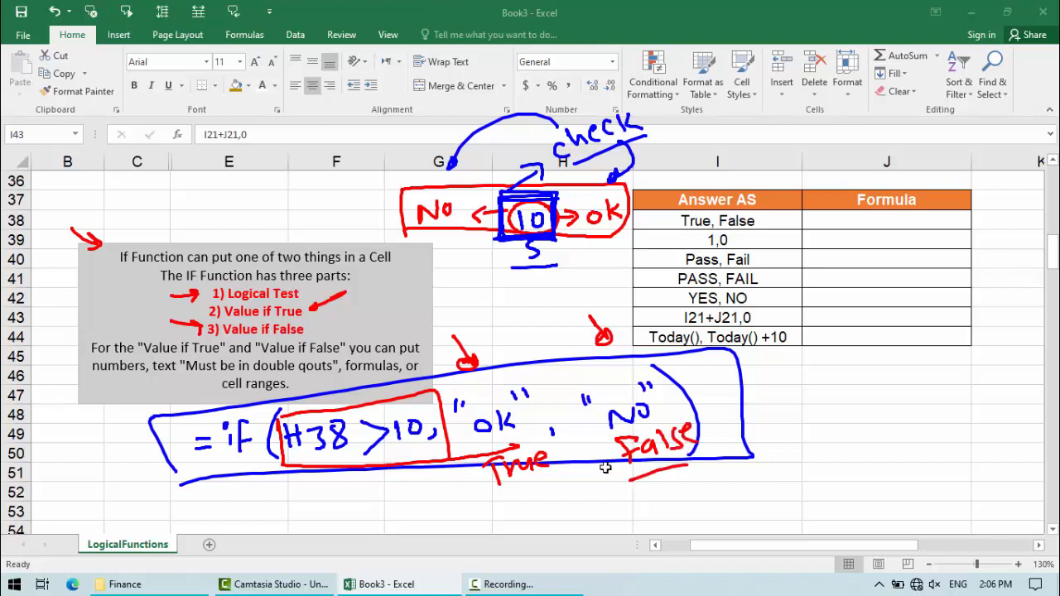
drag(603, 466, 606, 439)
mouse_move(650, 385)
mouse_down()
mouse_move(626, 371)
mouse_move(580, 410)
mouse_move(658, 397)
mouse_move(670, 383)
mouse_up()
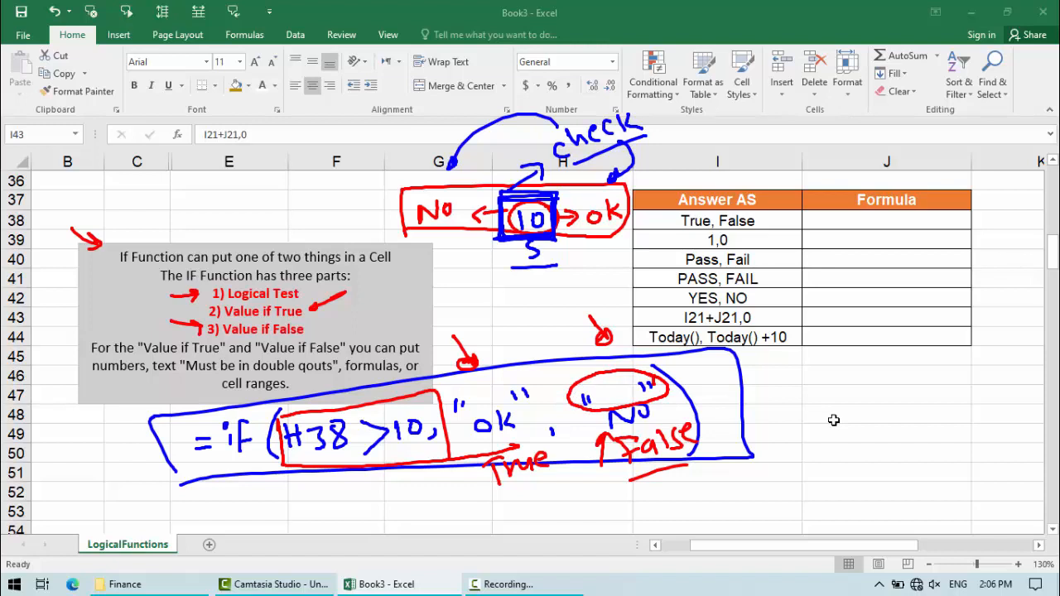
Handwrite "No" and "yes" in double quotes in red below the Formula column, and clear all annotations.
drag(908, 377, 908, 379)
drag(915, 366, 910, 379)
drag(829, 369, 830, 377)
drag(818, 367, 860, 379)
mouse_move(859, 364)
mouse_down()
mouse_move(876, 368)
mouse_move(881, 357)
mouse_up()
drag(889, 358, 890, 357)
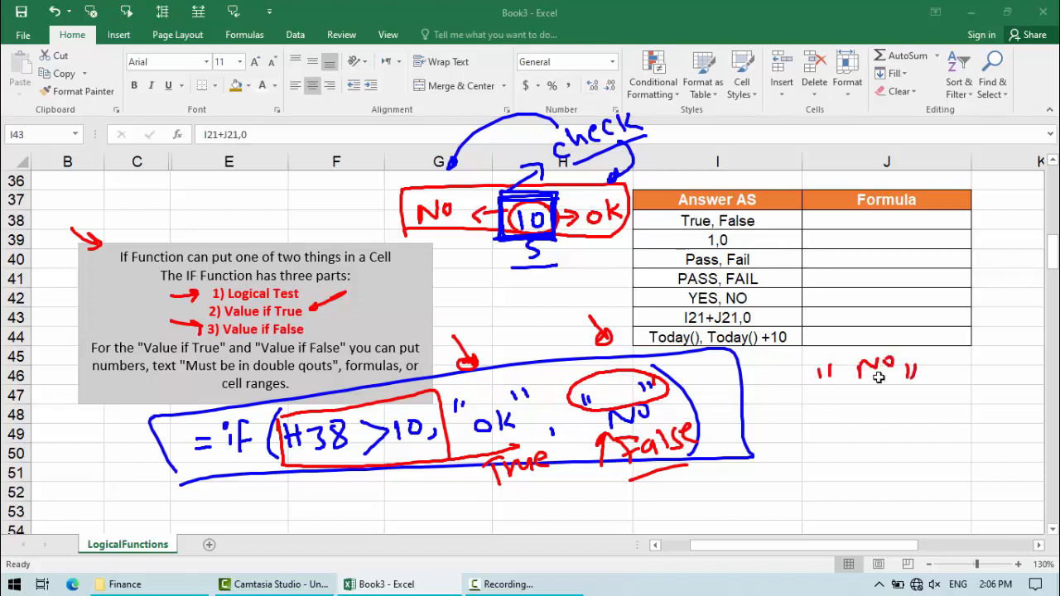
mouse_move(854, 407)
mouse_down()
mouse_move(868, 407)
mouse_move(867, 434)
mouse_up()
drag(875, 417, 886, 422)
mouse_move(895, 406)
mouse_down()
mouse_move(889, 424)
mouse_move(903, 406)
mouse_up()
drag(910, 395, 909, 405)
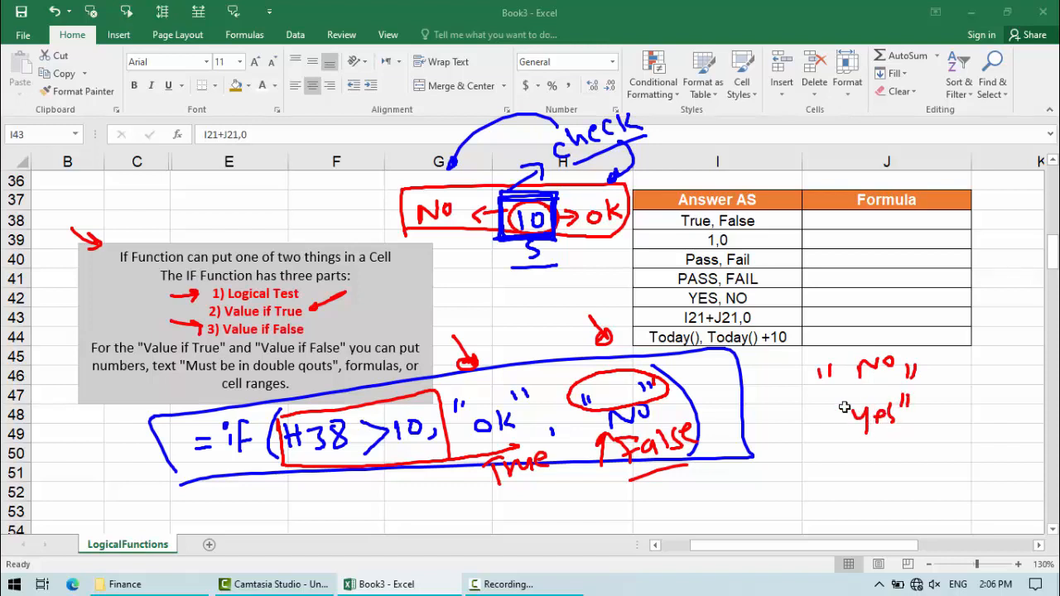
drag(836, 403, 841, 410)
key(Escape)
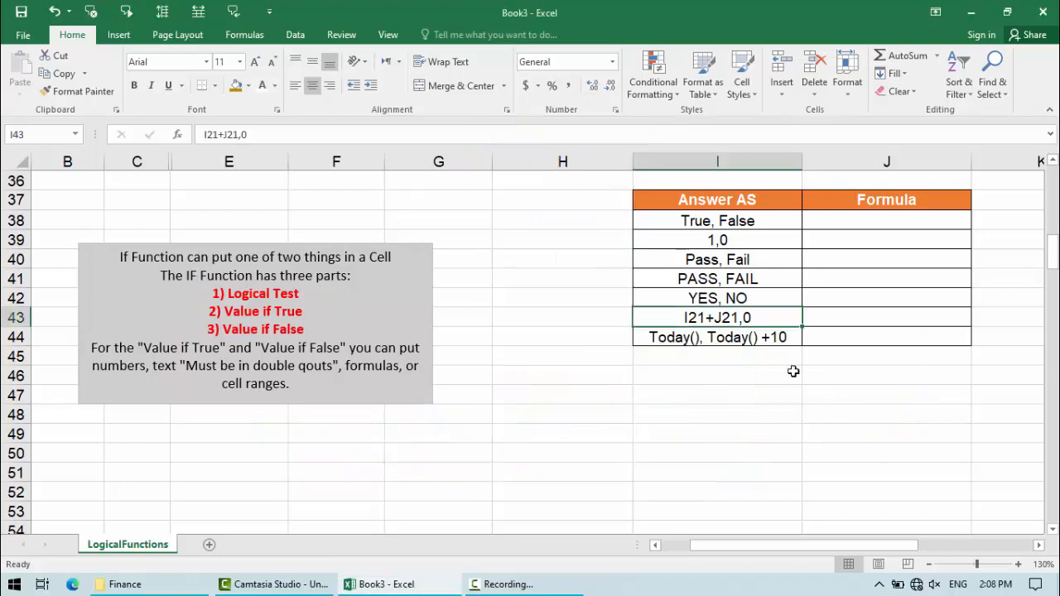
Enter the formula =I33=J33 in cell J38 to test whether Number 1 equals Number 2.
scroll(793, 372, up, 2)
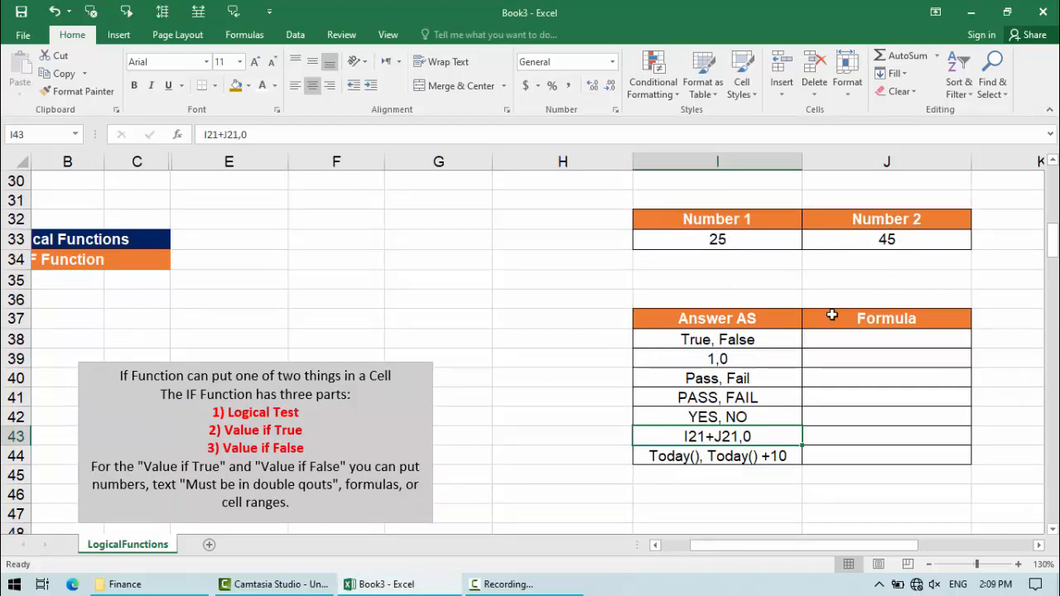
click(887, 340)
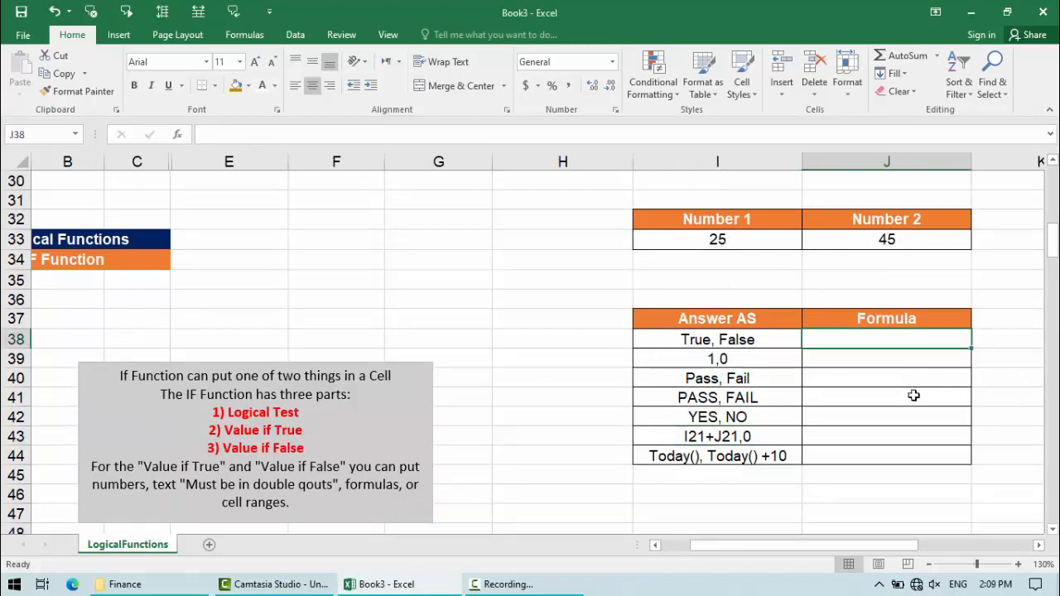
text(=)
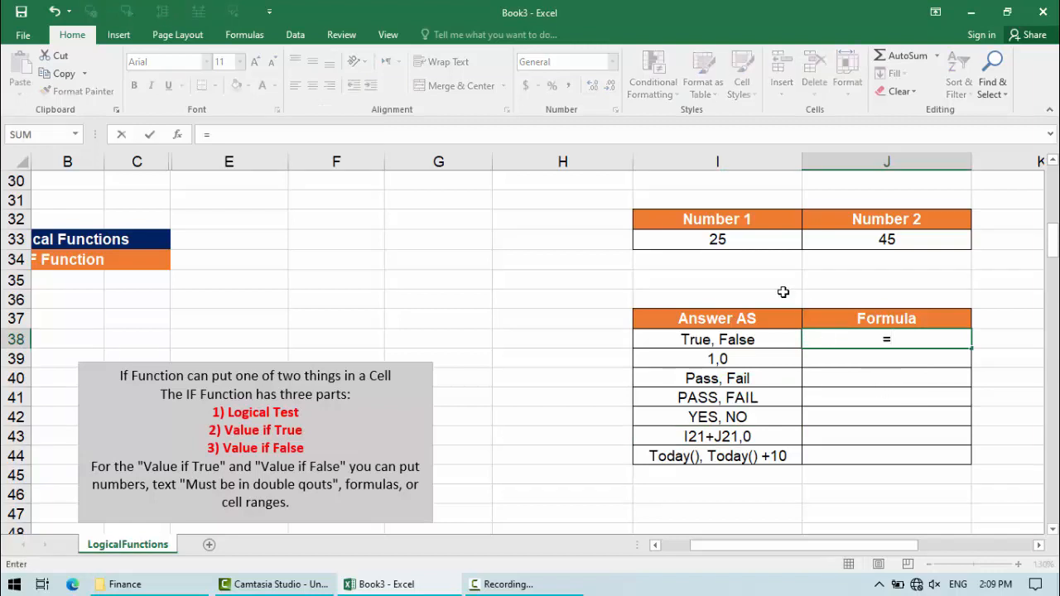
click(748, 240)
text(=)
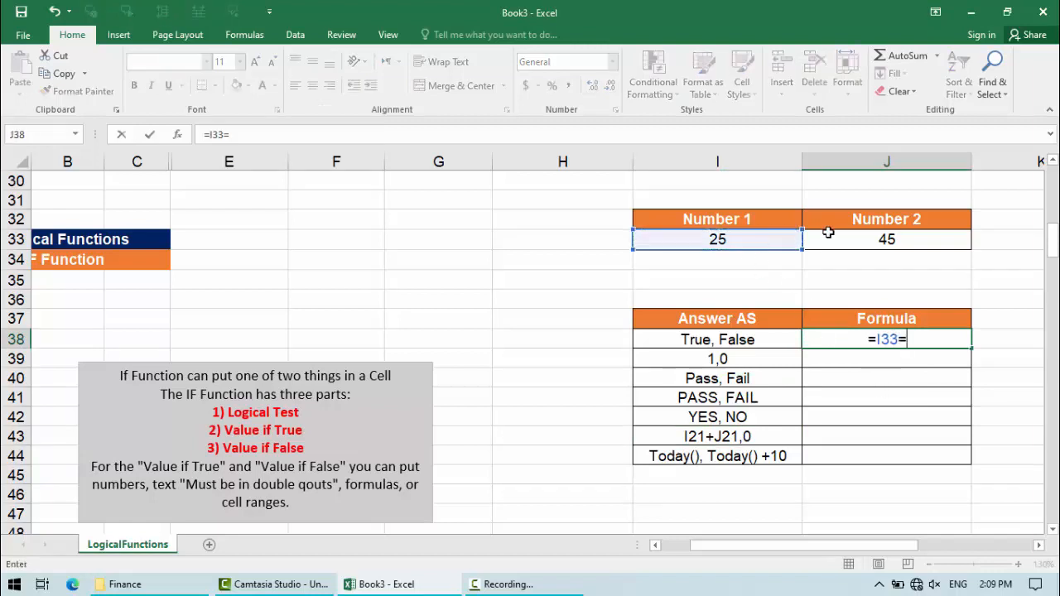
click(849, 237)
key(Return)
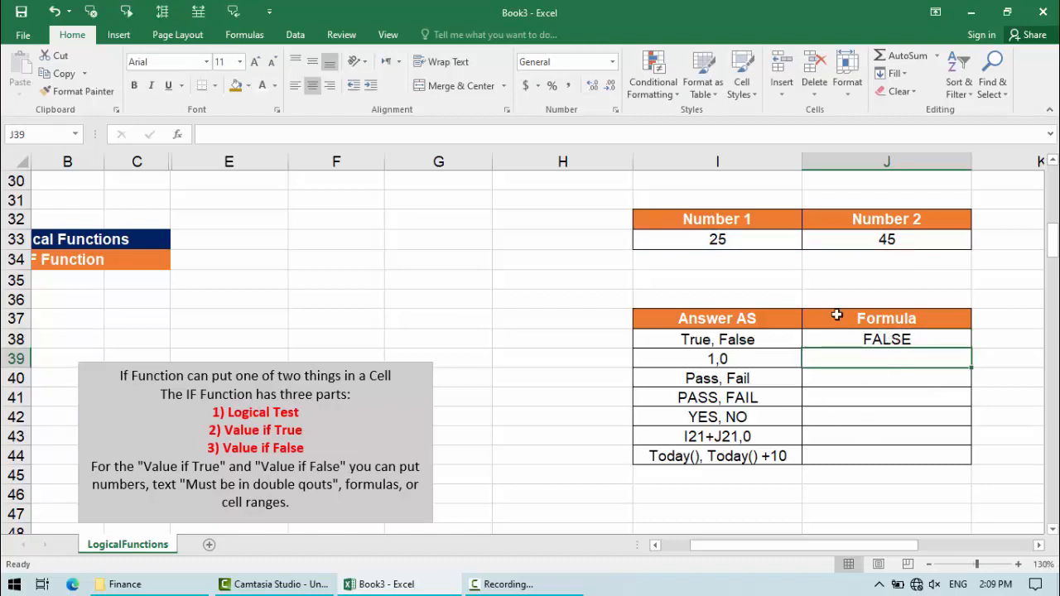
Change the comparison in J38 to not equal, making the formula =I33<>J33.
click(858, 328)
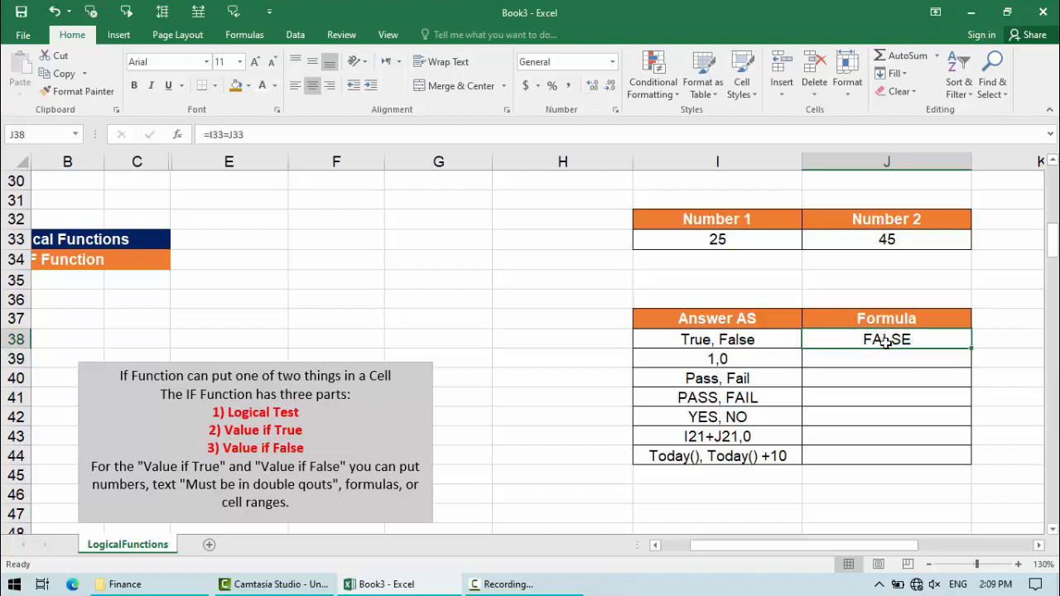
double_click(866, 341)
click(892, 338)
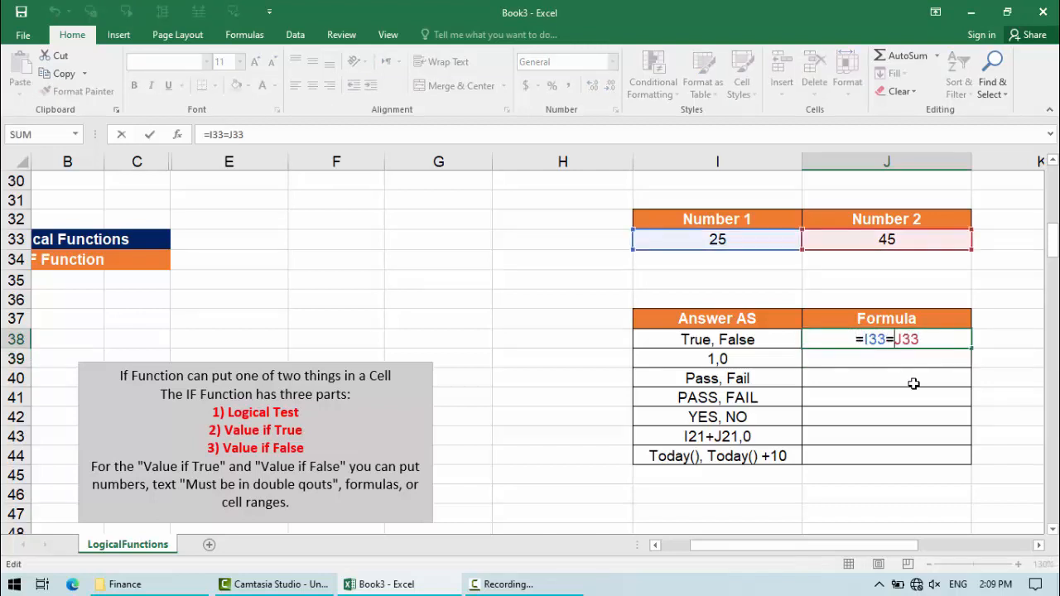
key(BackSpace)
text(<>)
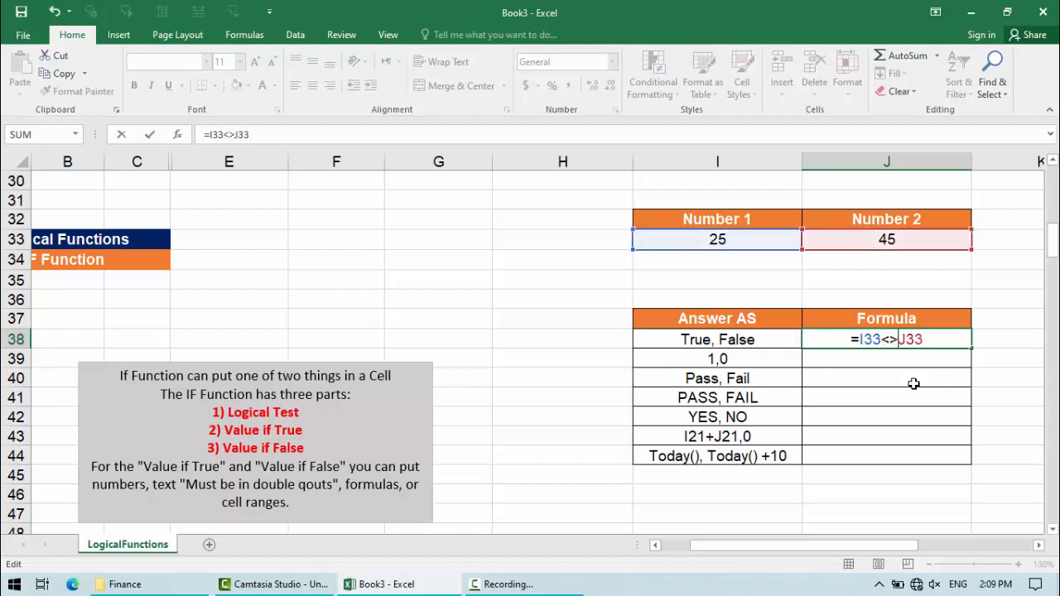
key(Return)
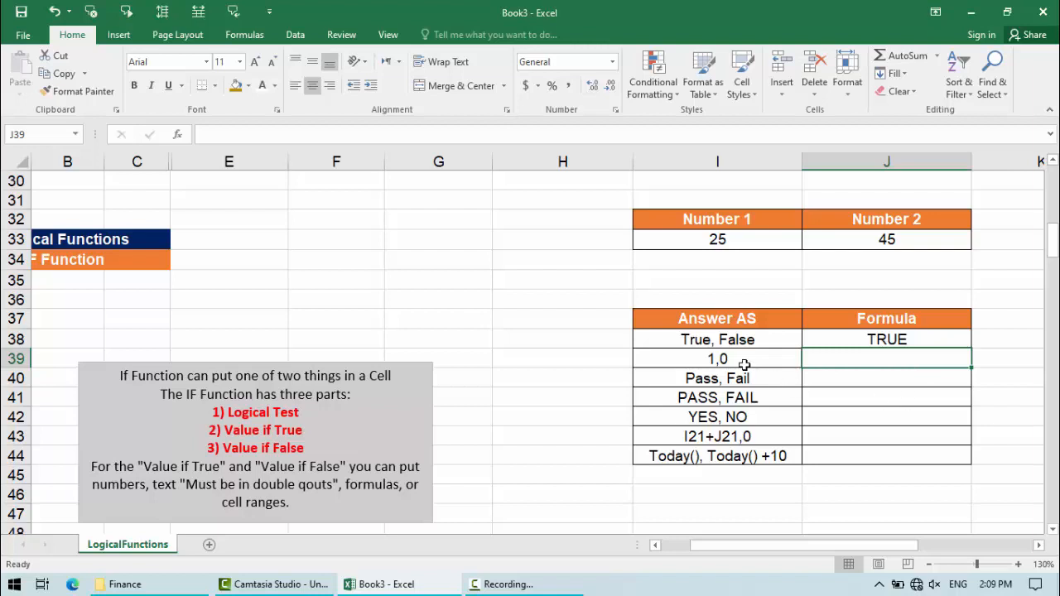
Begin an IF function in cell J39 for the 1,0 answer type.
click(890, 404)
click(864, 356)
text(=if)
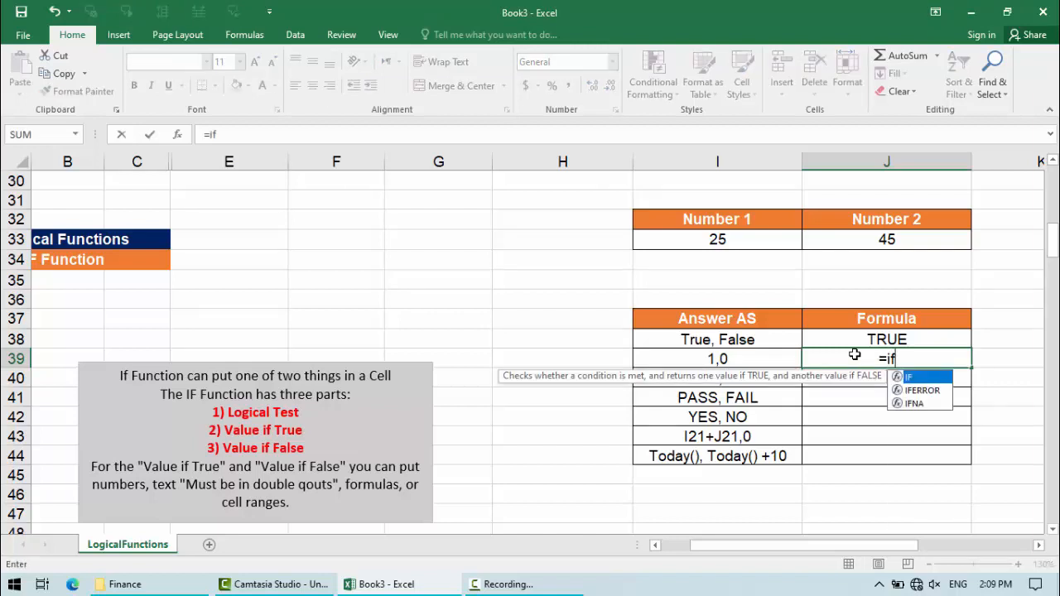
key(Tab)
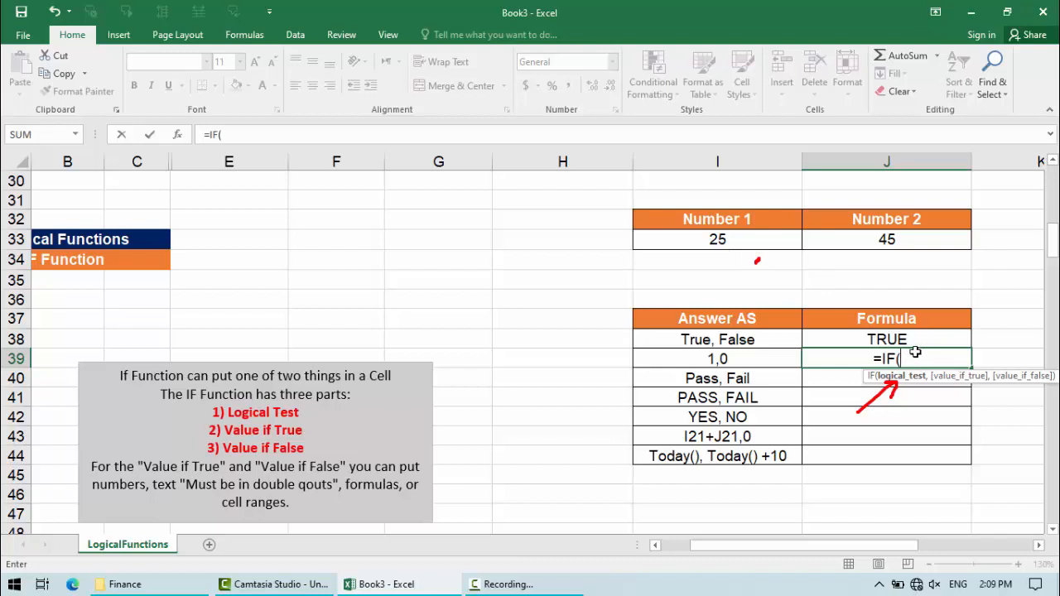
Handwrite the example test "25<45)" in red beside the IF function in J39, and clear all annotations.
mouse_move(910, 353)
mouse_down()
mouse_move(921, 364)
mouse_move(935, 349)
mouse_move(947, 364)
mouse_move(968, 358)
mouse_up()
mouse_move(963, 349)
mouse_down()
mouse_move(965, 364)
mouse_move(994, 366)
mouse_up()
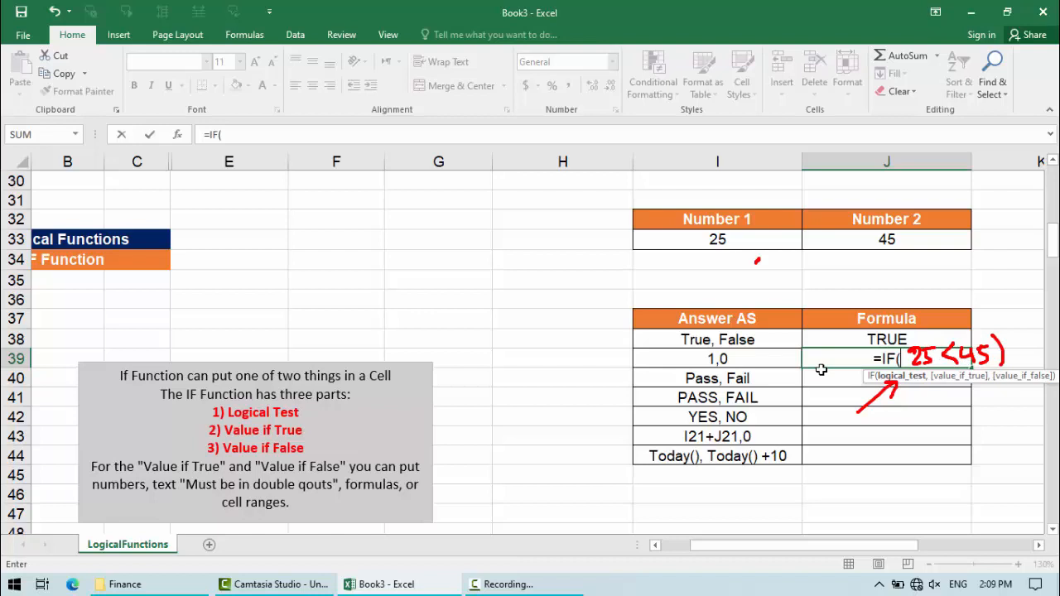
key(Escape)
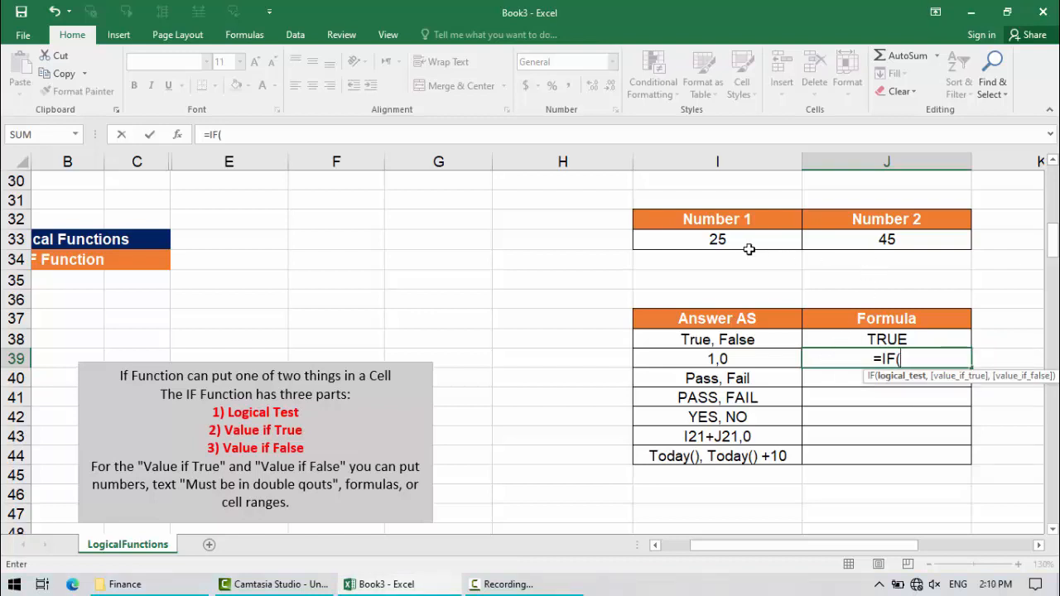
Enter I33<J33 as the logical test of the IF function in J39, comparing Number 1 with Number 2.
click(735, 242)
text(<)
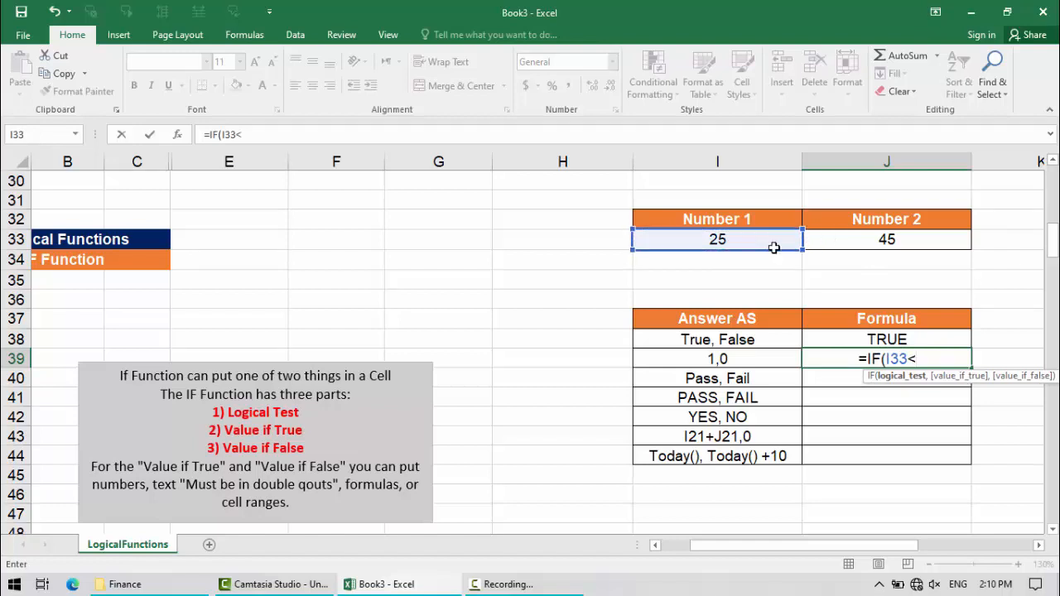
click(852, 245)
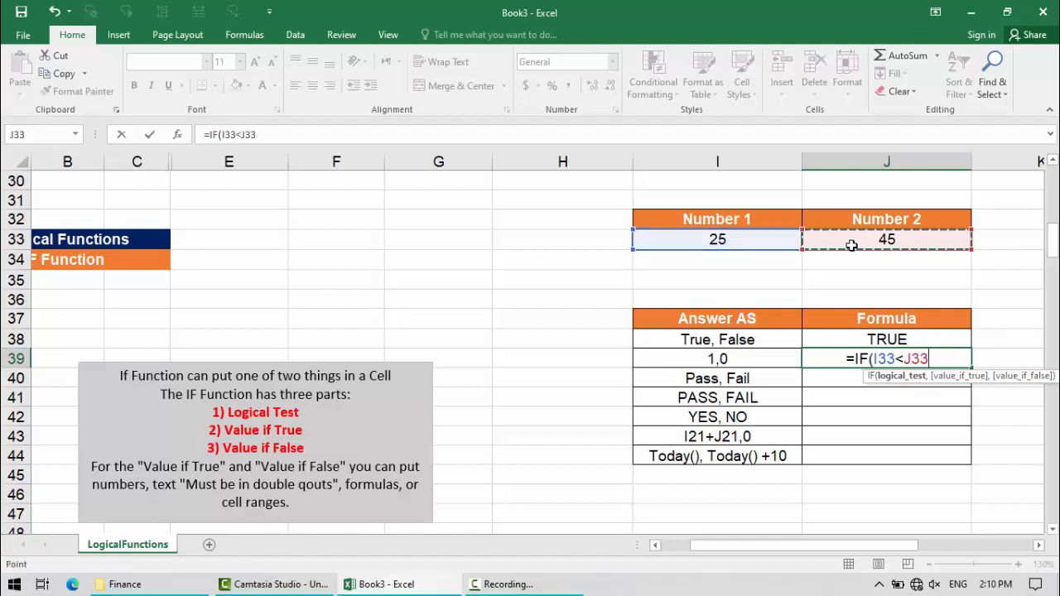
text(,)
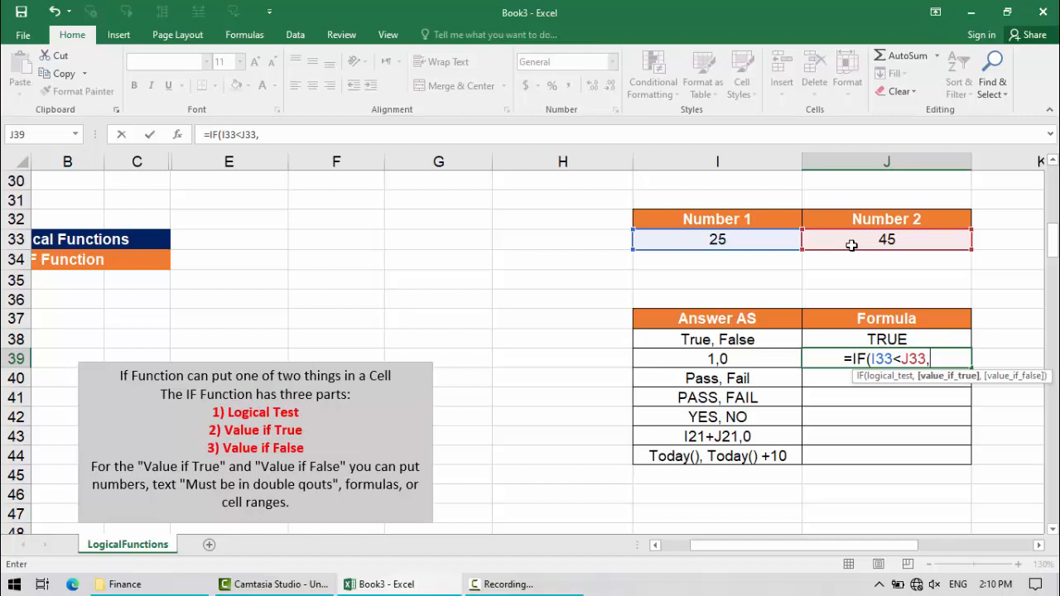
text("ok)
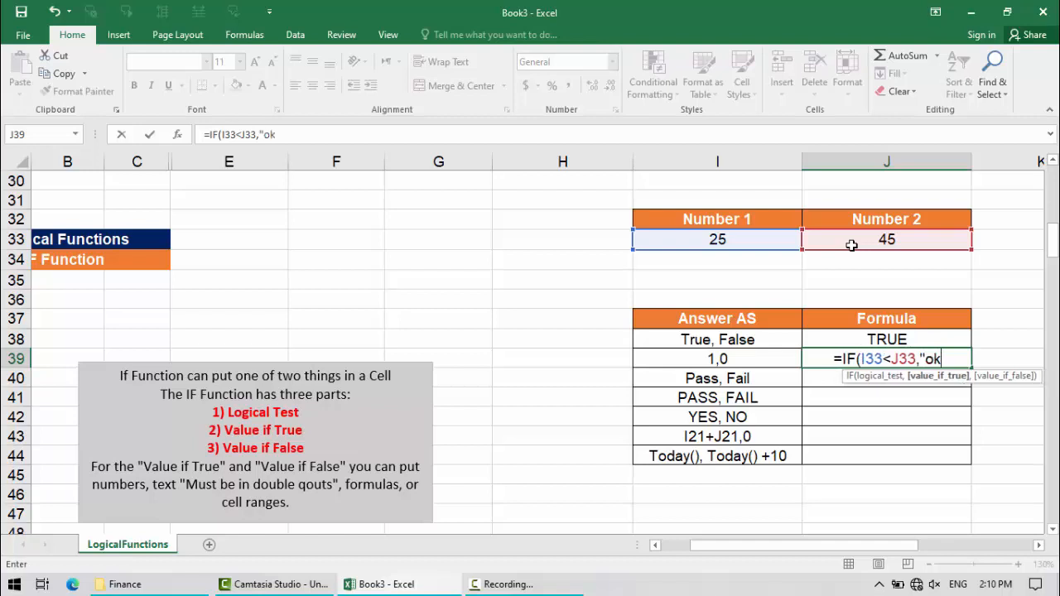
text(")
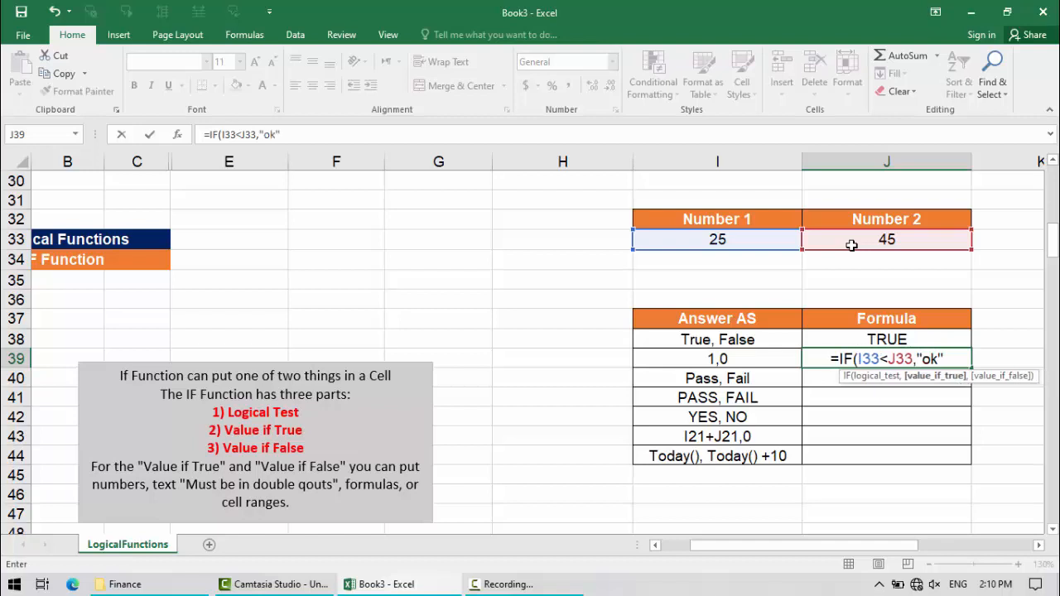
text(,")
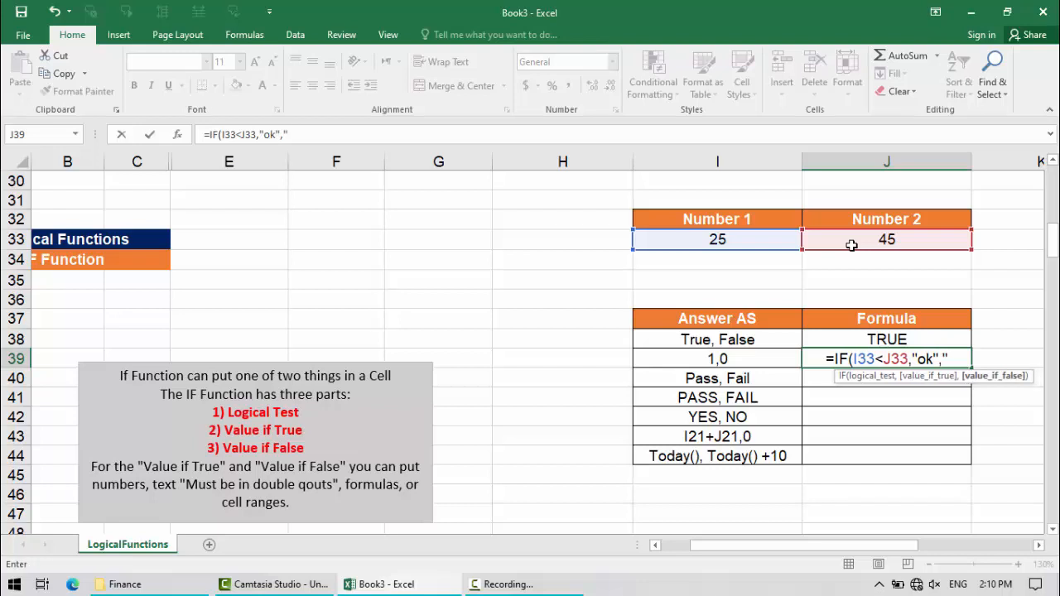
text(no")
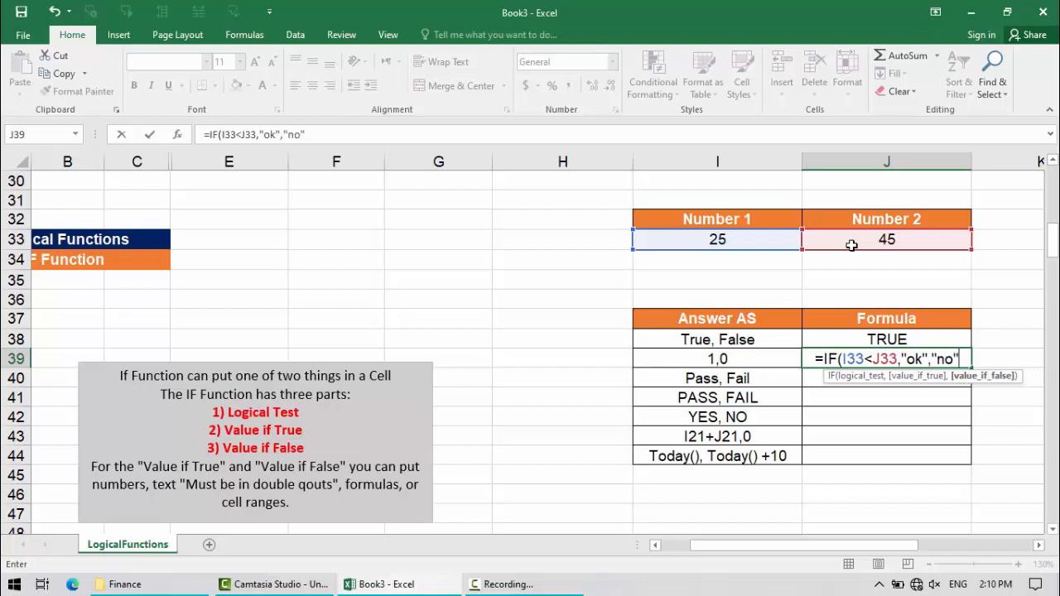
key(BackSpace)
key(BackSpace)
key(BackSpace)
key(BackSpace)
key(BackSpace)
key(BackSpace)
key(BackSpace)
key(BackSpace)
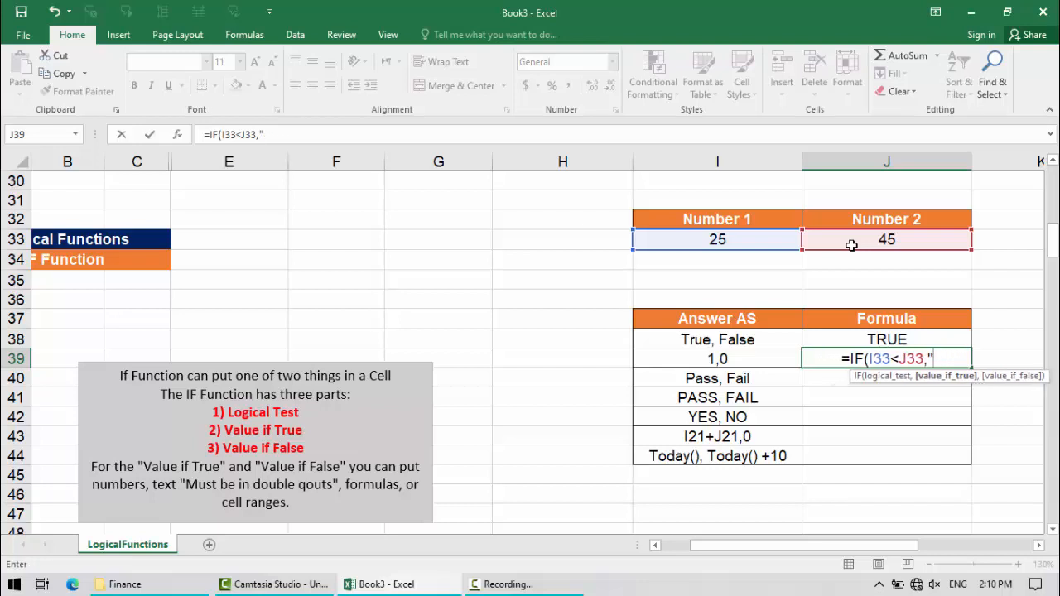
Complete the J39 formula with "1" if true and "0" if false, making it =IF(I33<J33,"1","0").
text(1)
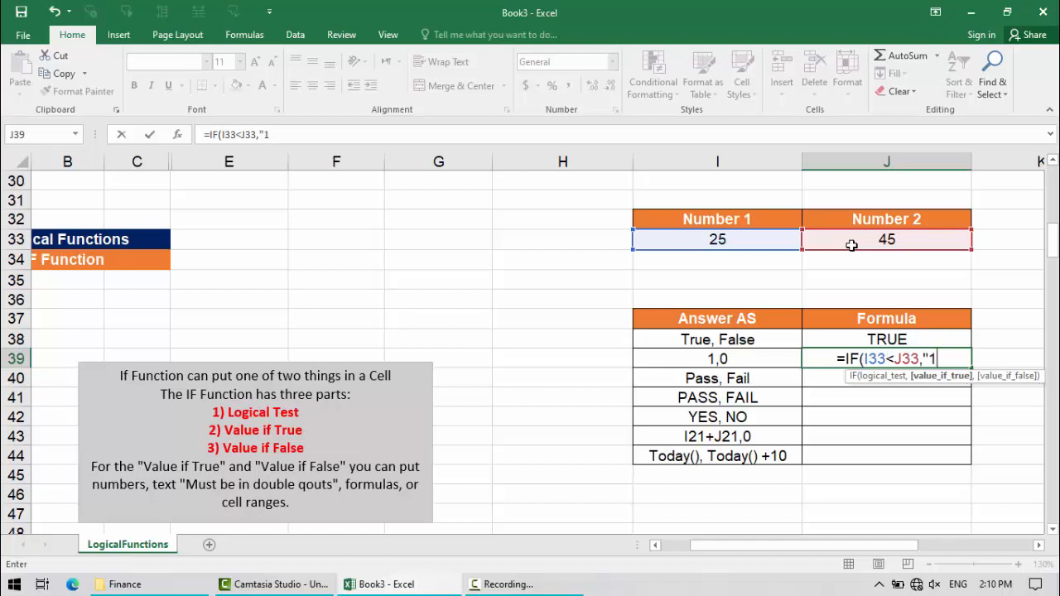
text(",")
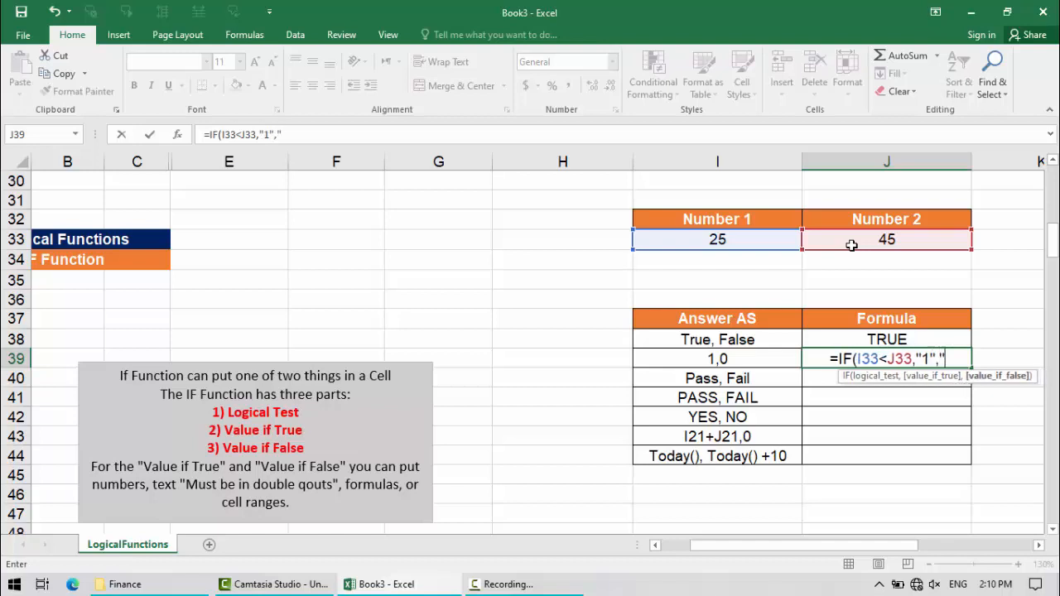
text(0")
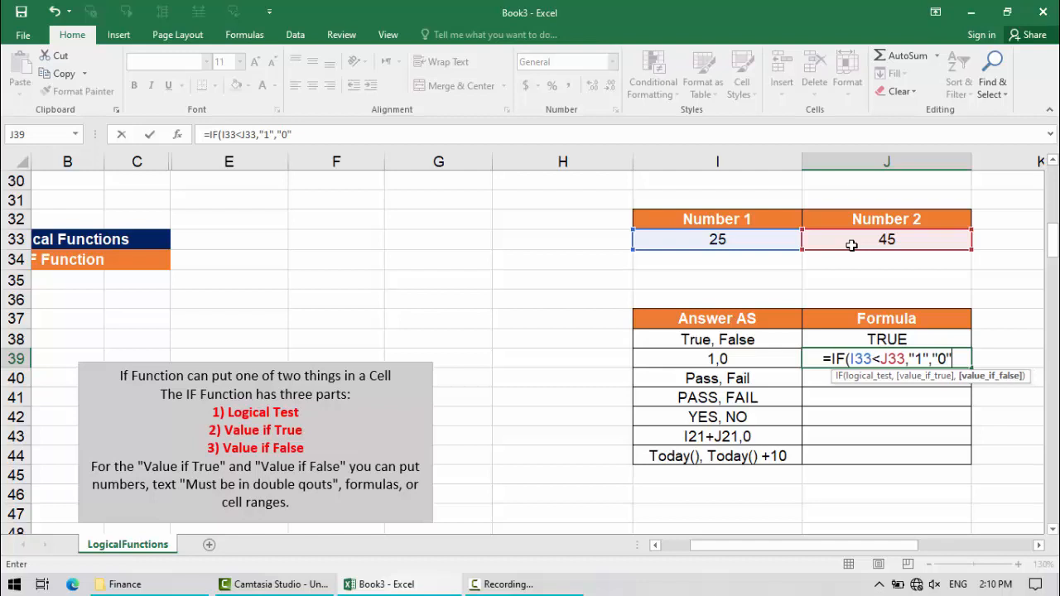
text())
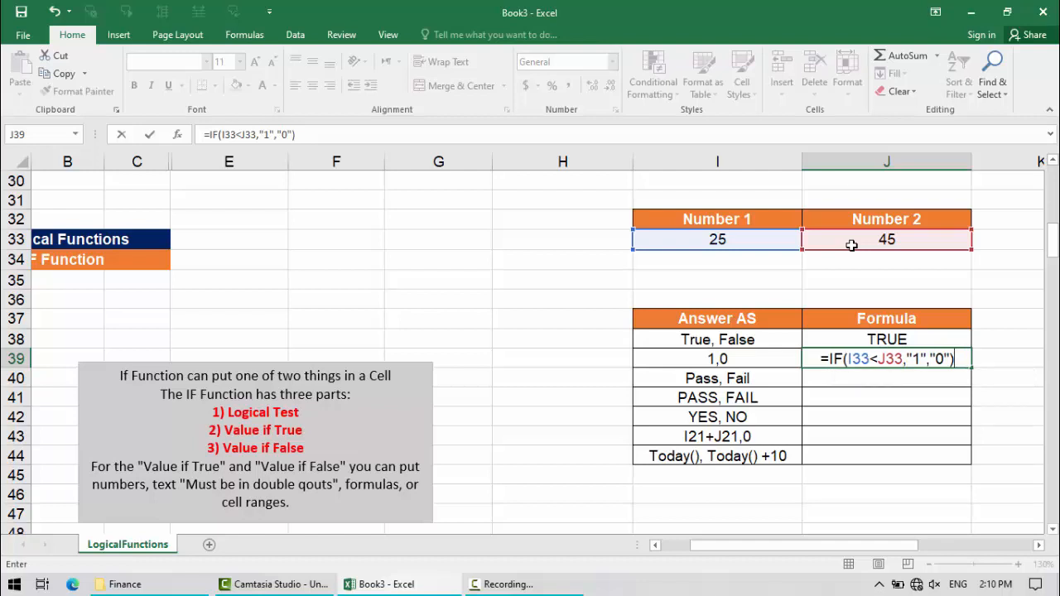
key(Return)
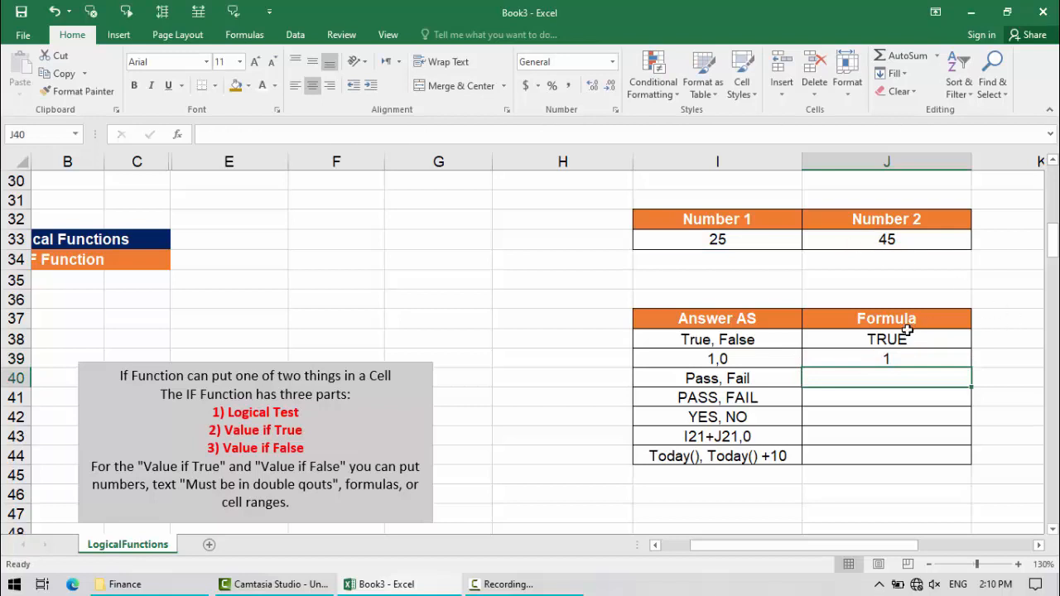
Set Number 1 in I33 to 55 to test the J39 formula, and undo the change.
click(888, 355)
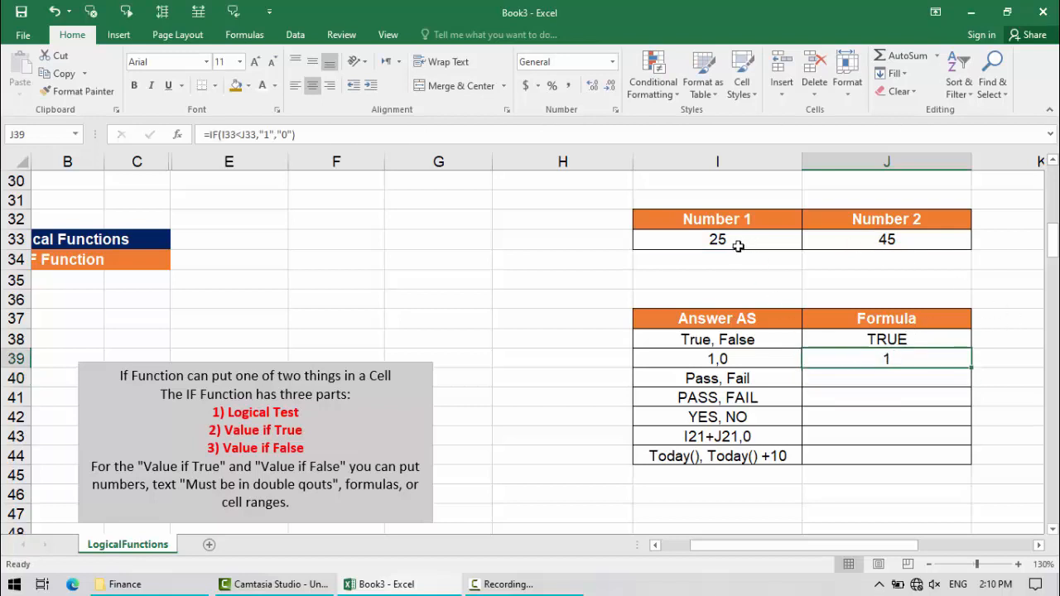
click(763, 245)
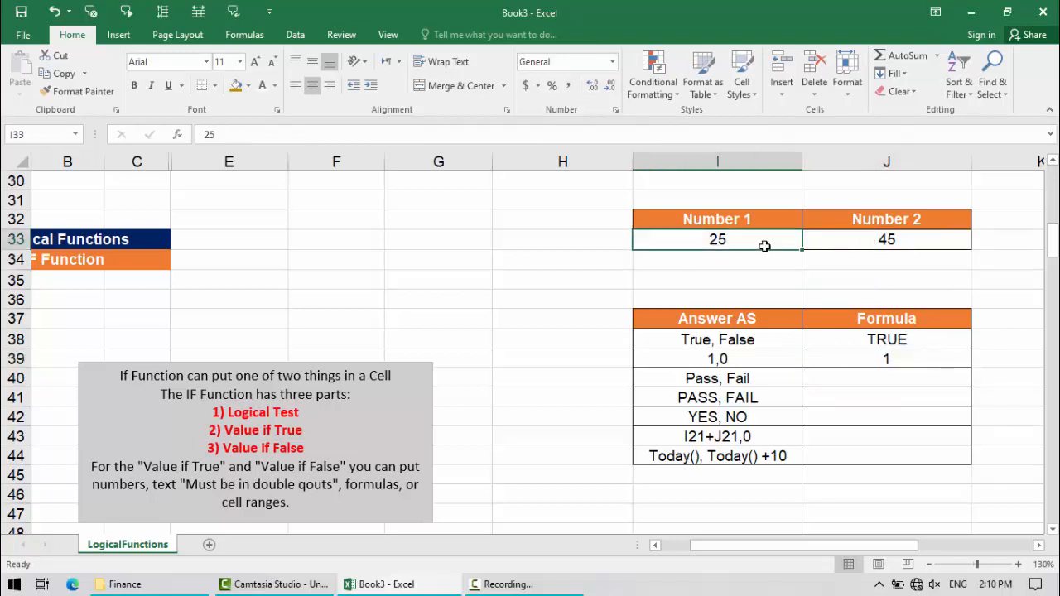
text(55)
click(763, 277)
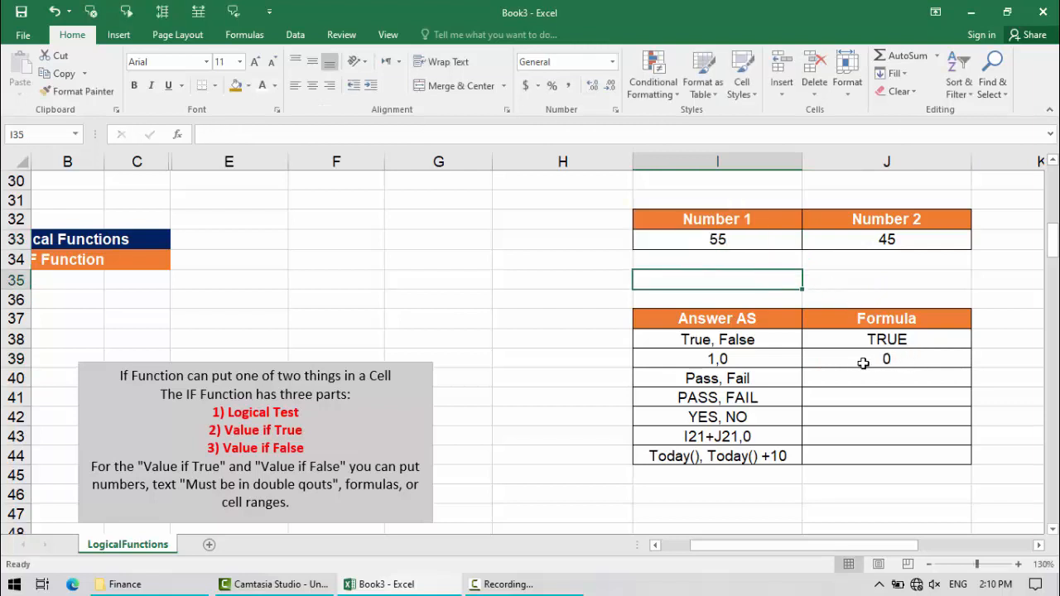
click(726, 238)
key(ctrl+z)
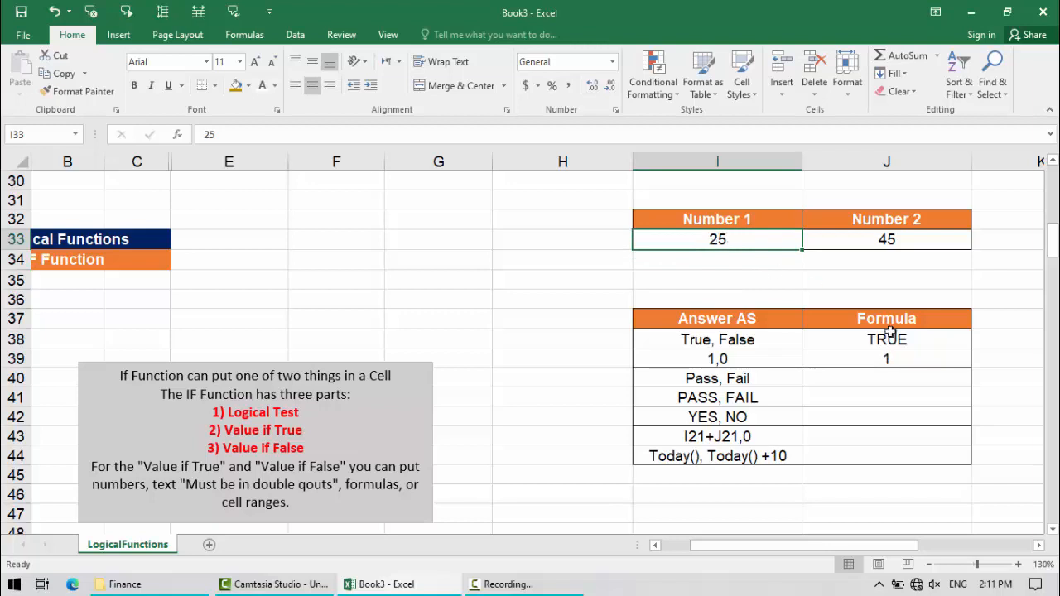
Write the formula =IF(I33<J33,"Pass","Fail") in cell J40 for the Pass, Fail answer type.
click(878, 373)
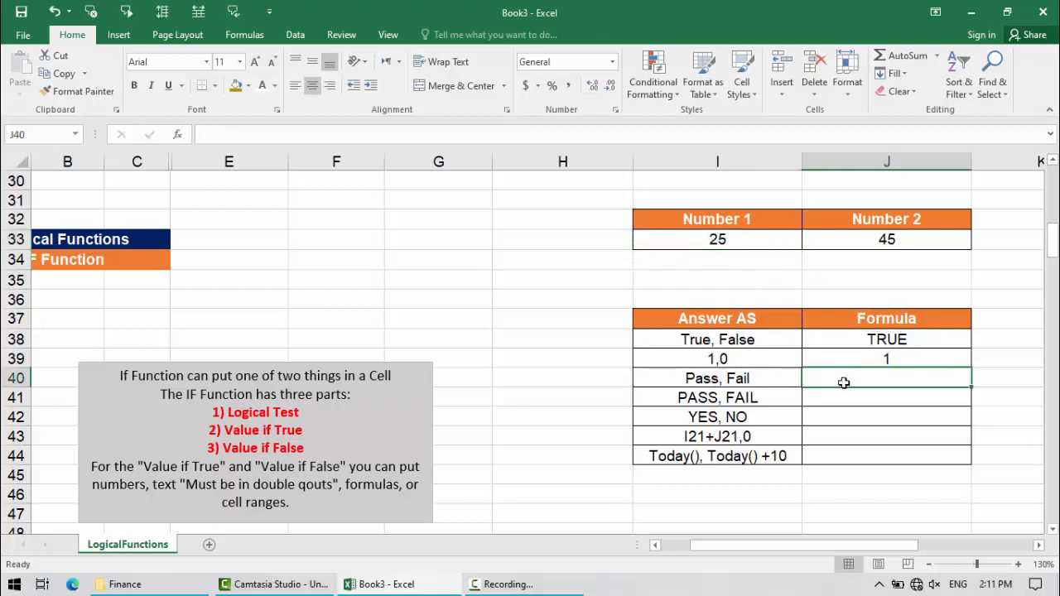
text(=if)
key(Tab)
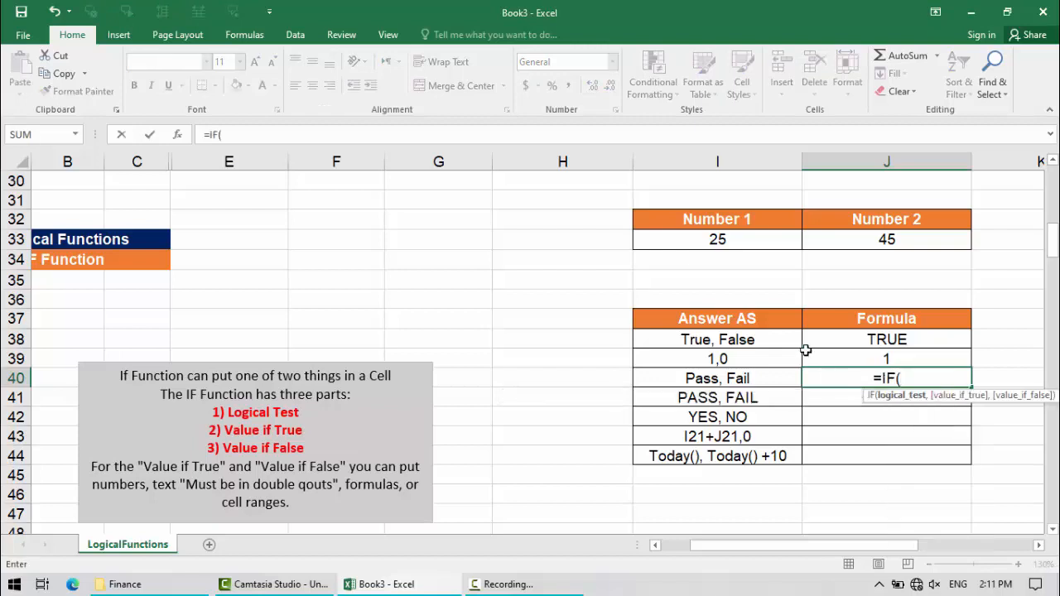
click(734, 243)
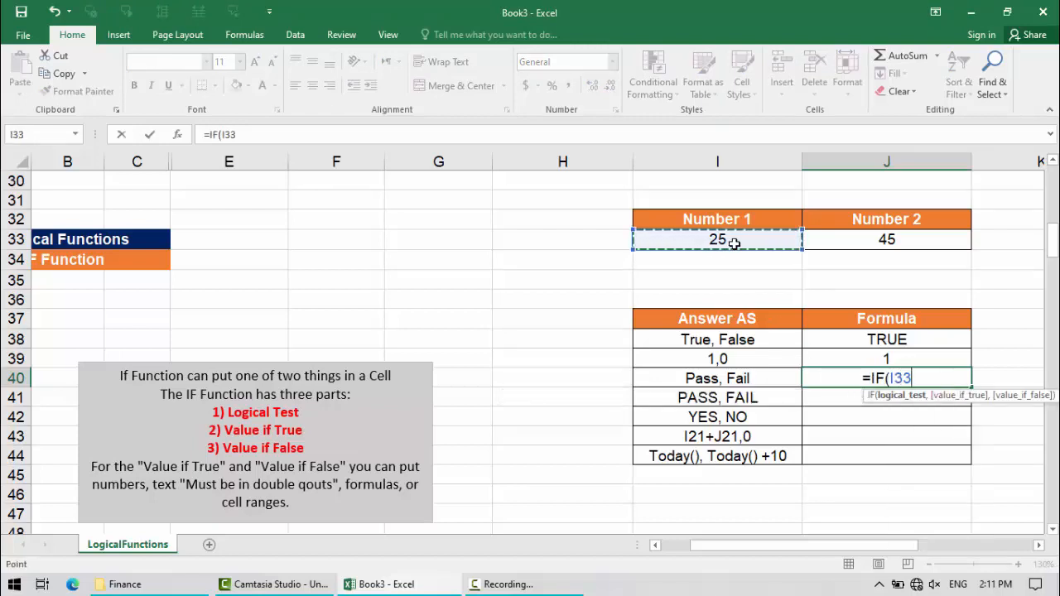
text(<)
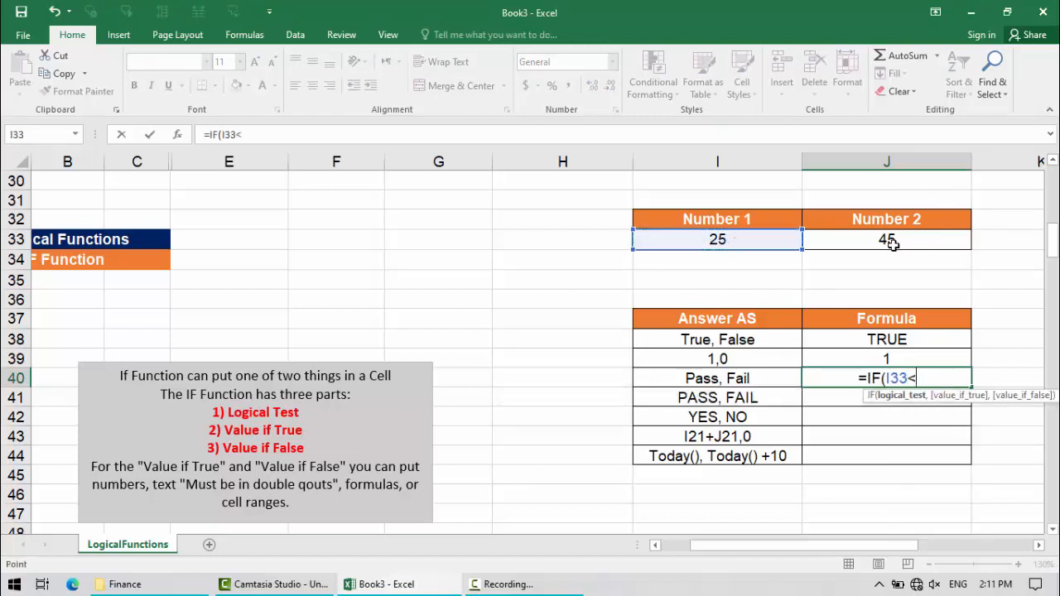
click(891, 241)
text(,)
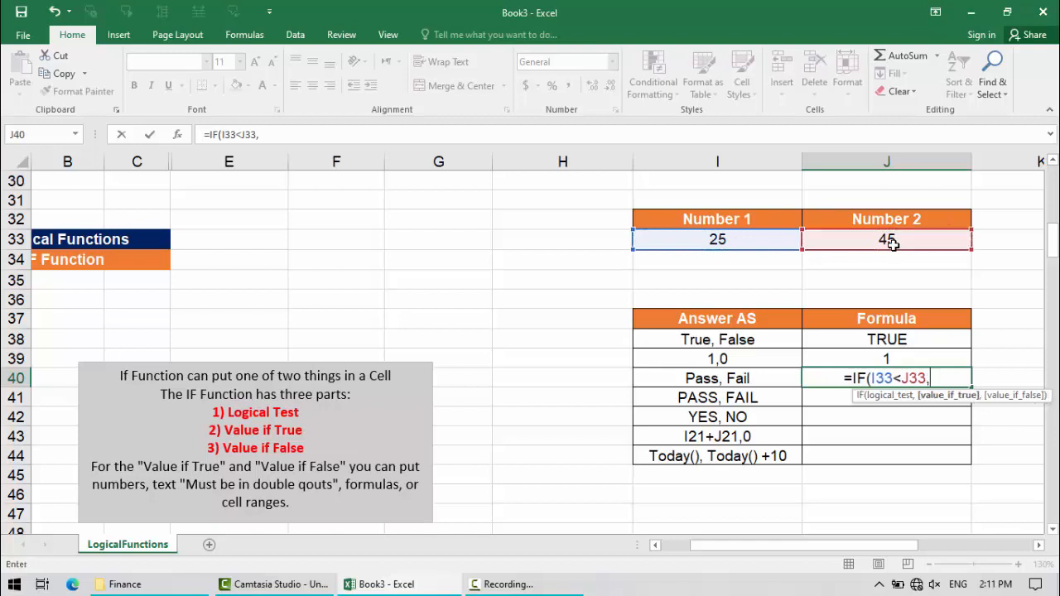
text("P)
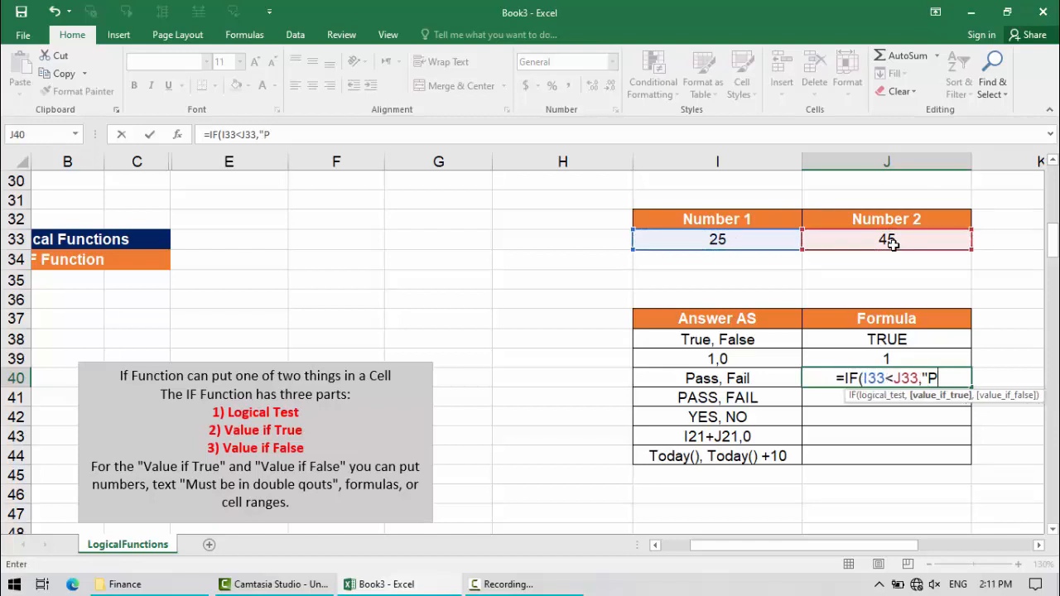
text(ass","F)
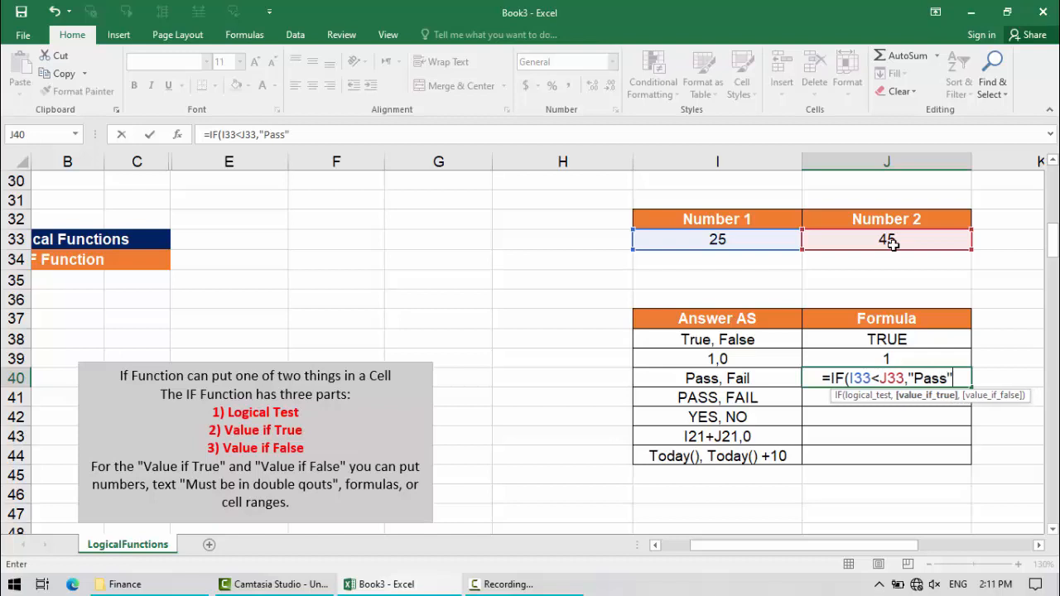
text(ail)
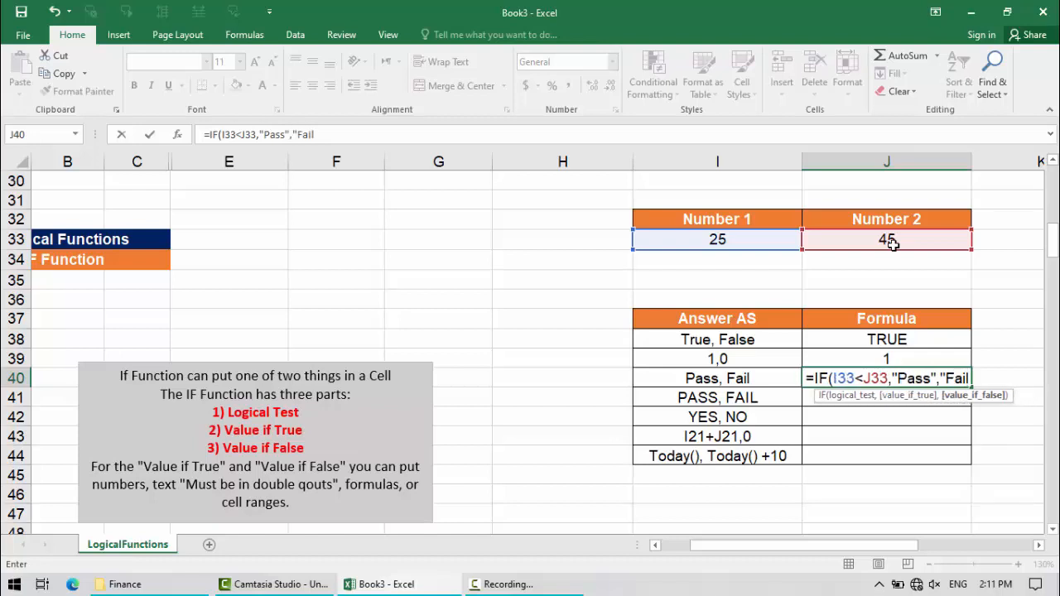
text("))
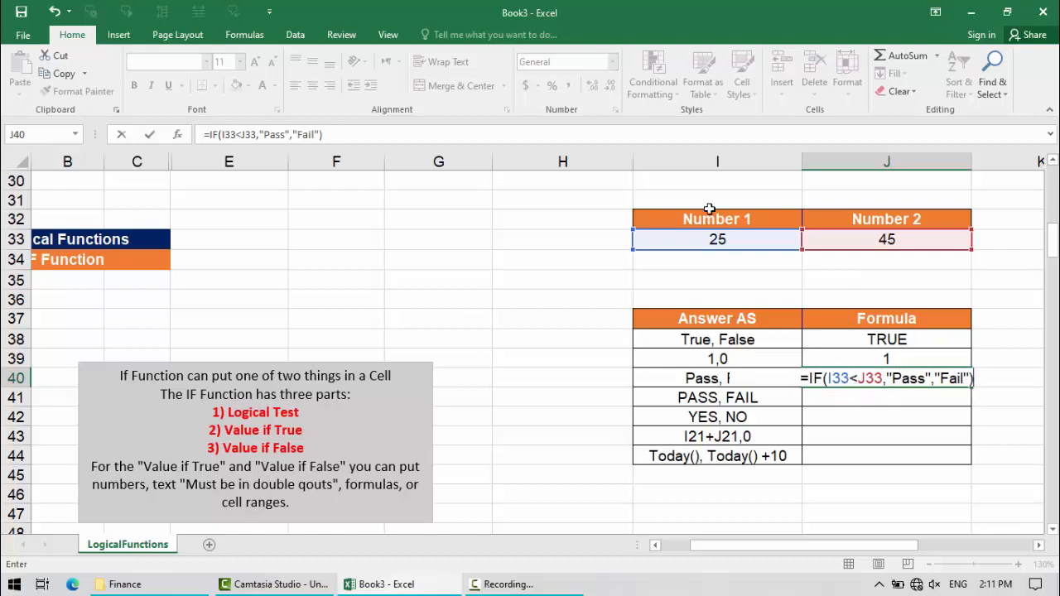
Handwrite the comparison (25 < 45) = Pass, Fail over the sheet beneath the two numbers, and clear the annotations.
mouse_move(729, 229)
mouse_down()
mouse_move(741, 243)
mouse_move(735, 230)
mouse_up()
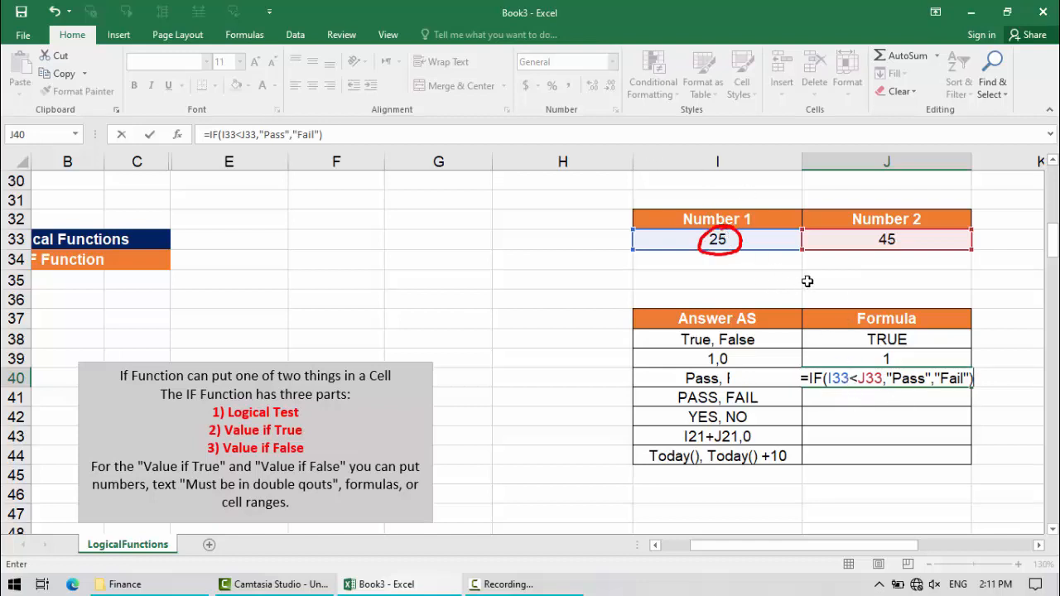
mouse_move(818, 266)
mouse_down()
mouse_move(820, 290)
mouse_move(870, 278)
mouse_move(862, 287)
mouse_up()
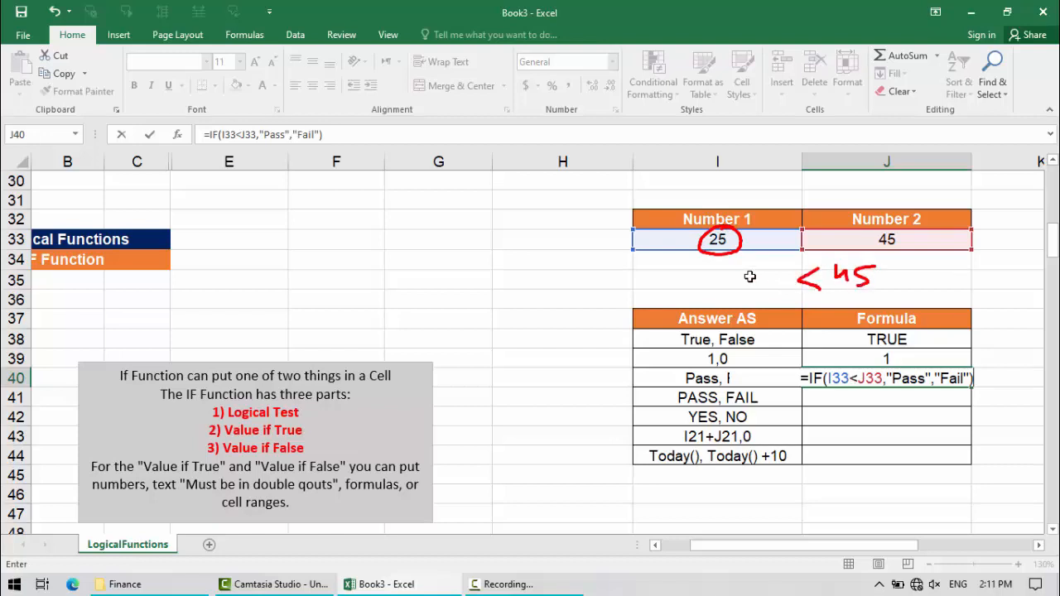
mouse_move(747, 271)
mouse_down()
mouse_move(767, 291)
mouse_move(775, 283)
mouse_up()
drag(895, 250, 906, 288)
drag(714, 270, 714, 303)
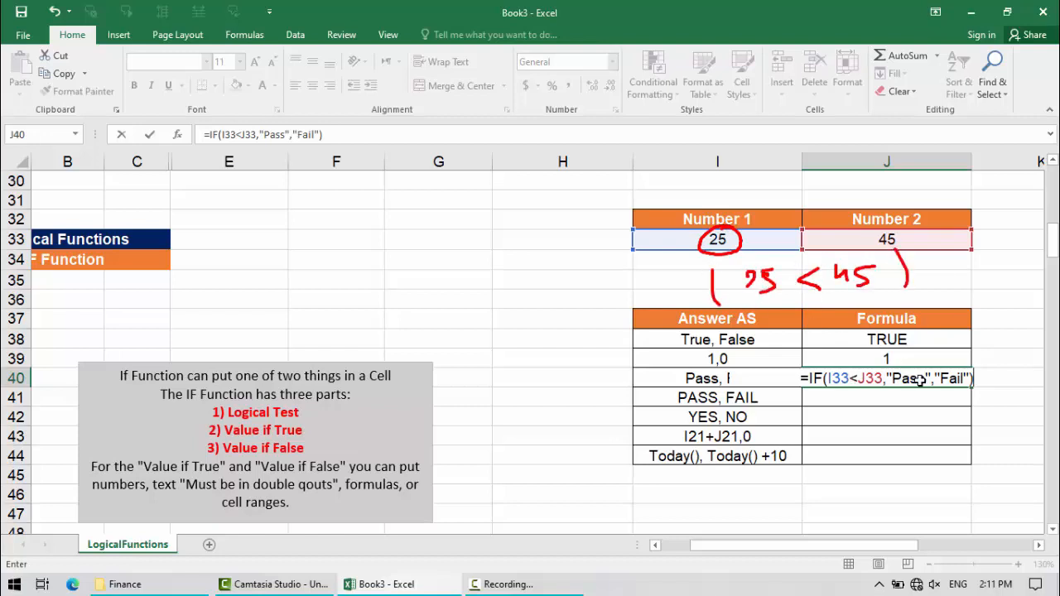
mouse_move(931, 278)
mouse_down()
mouse_move(999, 271)
mouse_move(1002, 284)
mouse_up()
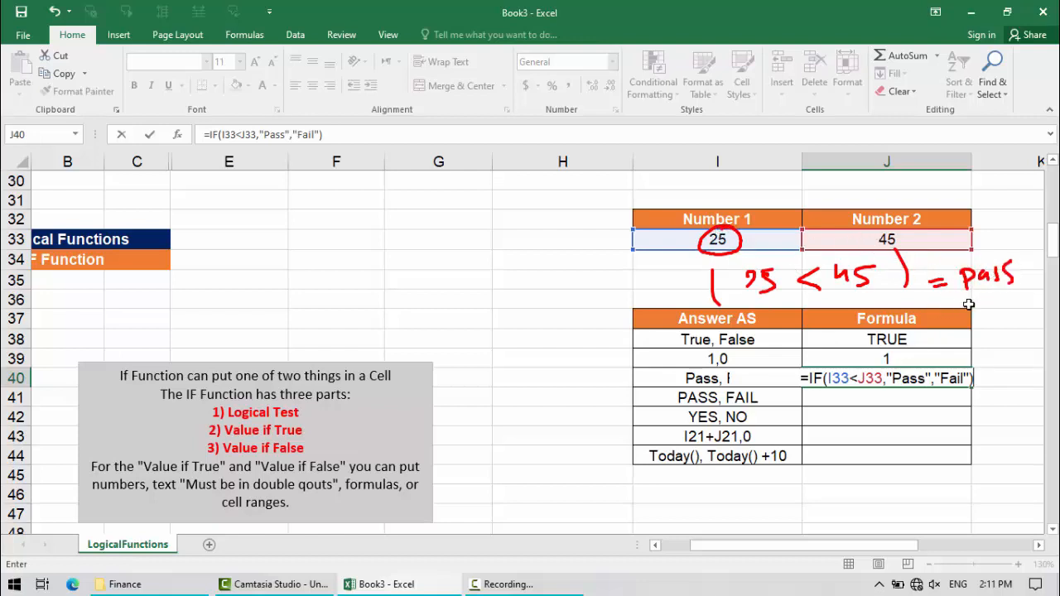
mouse_move(974, 314)
mouse_down()
mouse_move(974, 299)
mouse_move(1012, 299)
mouse_up()
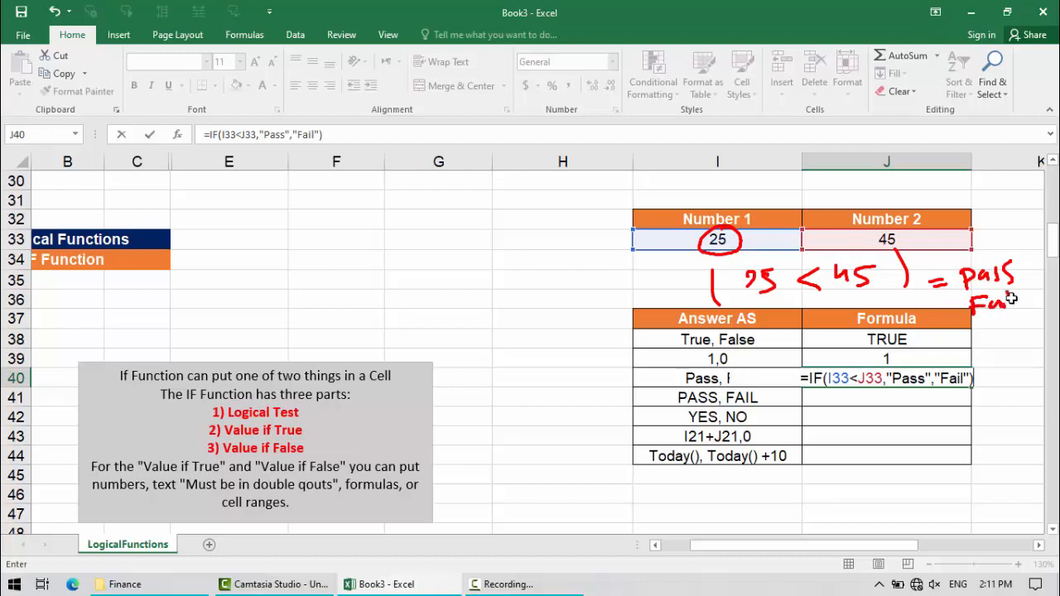
key(Escape)
Commit the Pass, Fail formula in J40 and review its result.
key(Return)
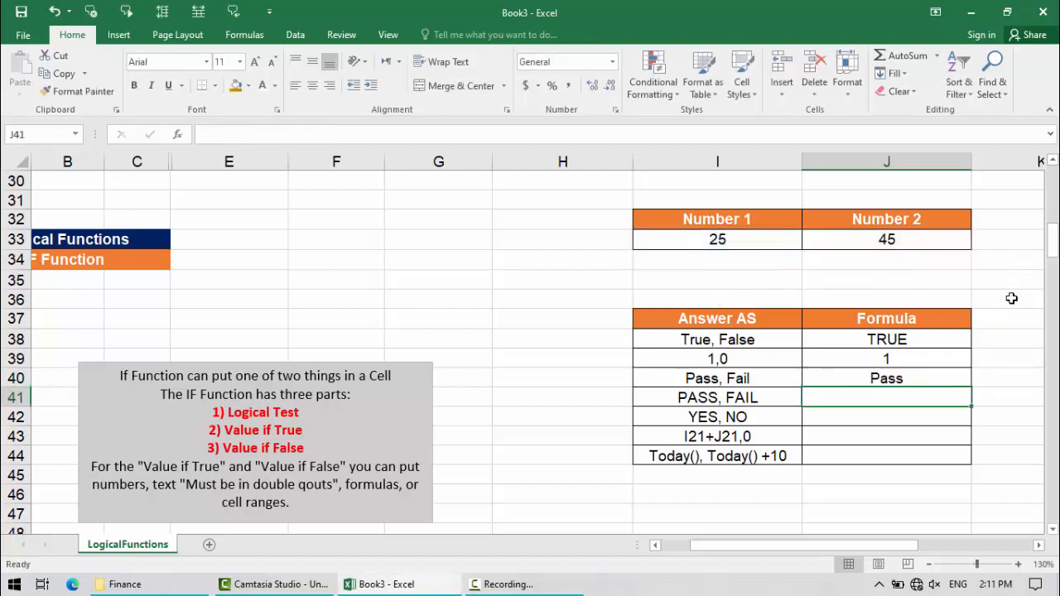
click(915, 381)
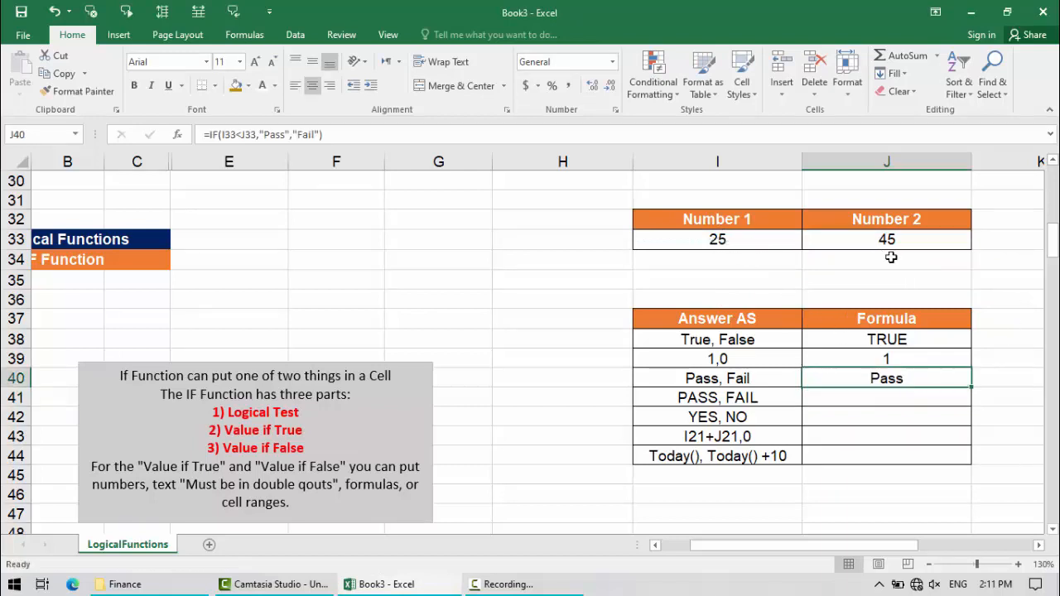
click(902, 395)
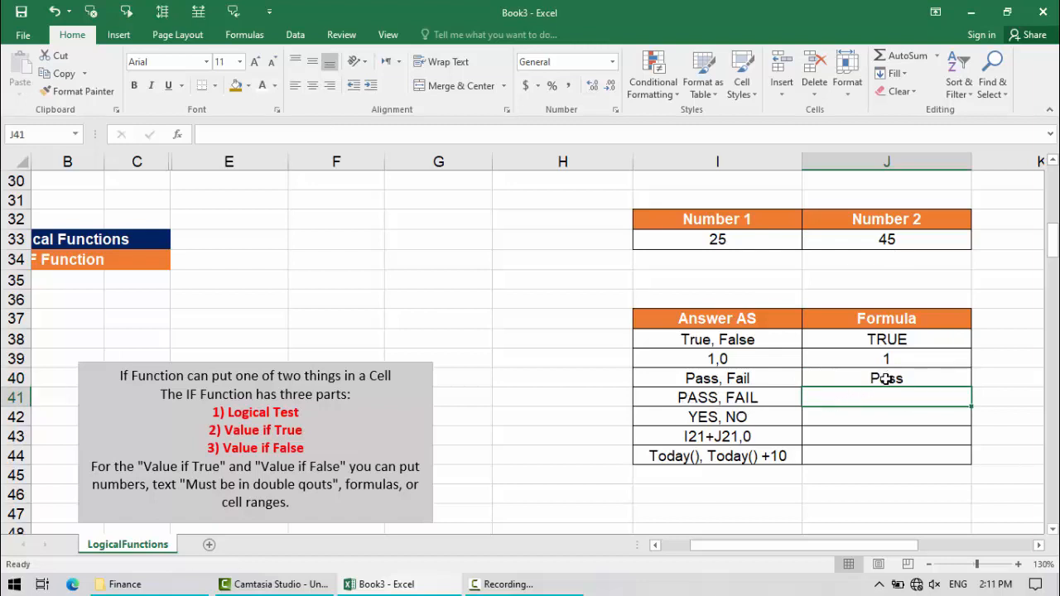
Copy the J40 formula down to J41 and change its value if true to "PASS".
click(886, 378)
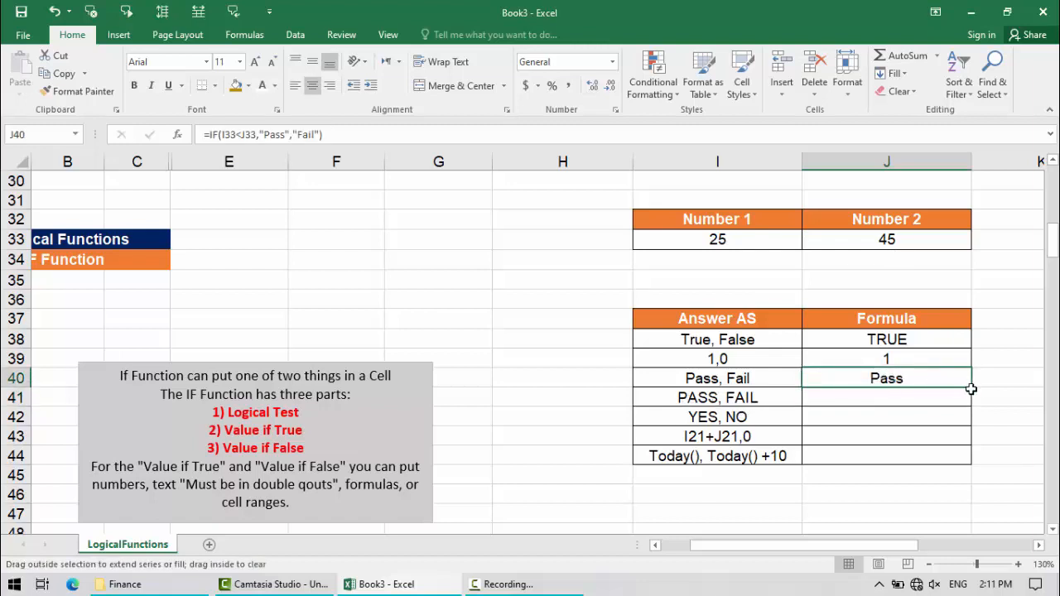
drag(970, 389, 909, 407)
double_click(908, 401)
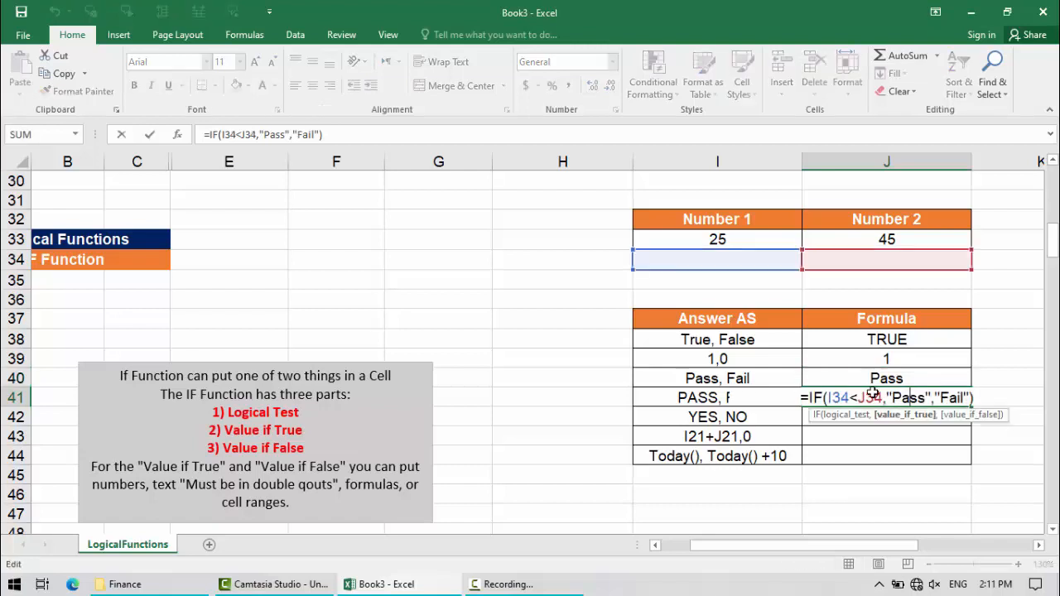
click(923, 399)
key(BackSpace)
key(BackSpace)
key(BackSpace)
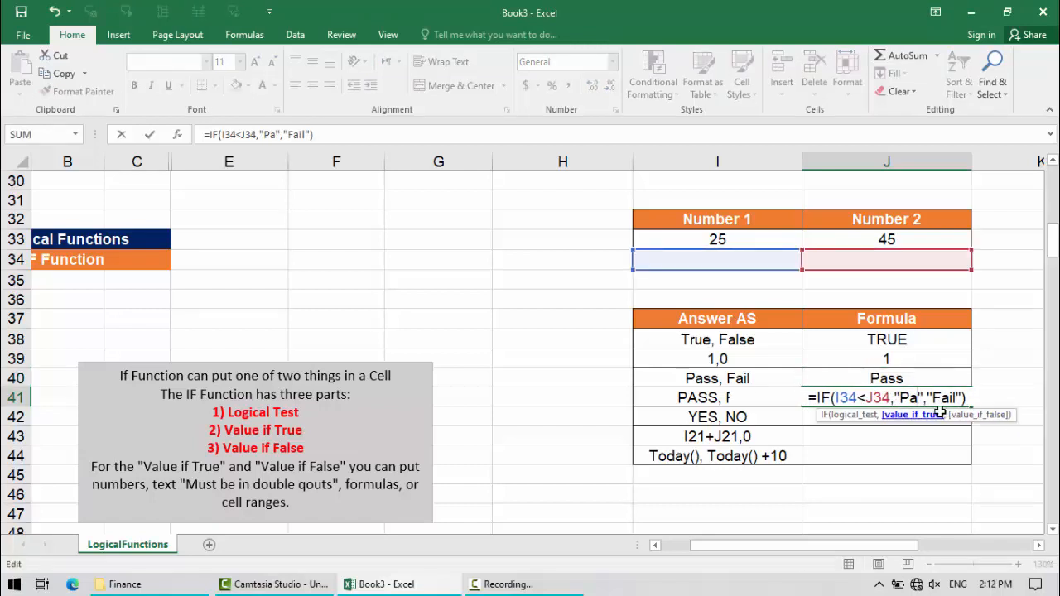
text(ASS)
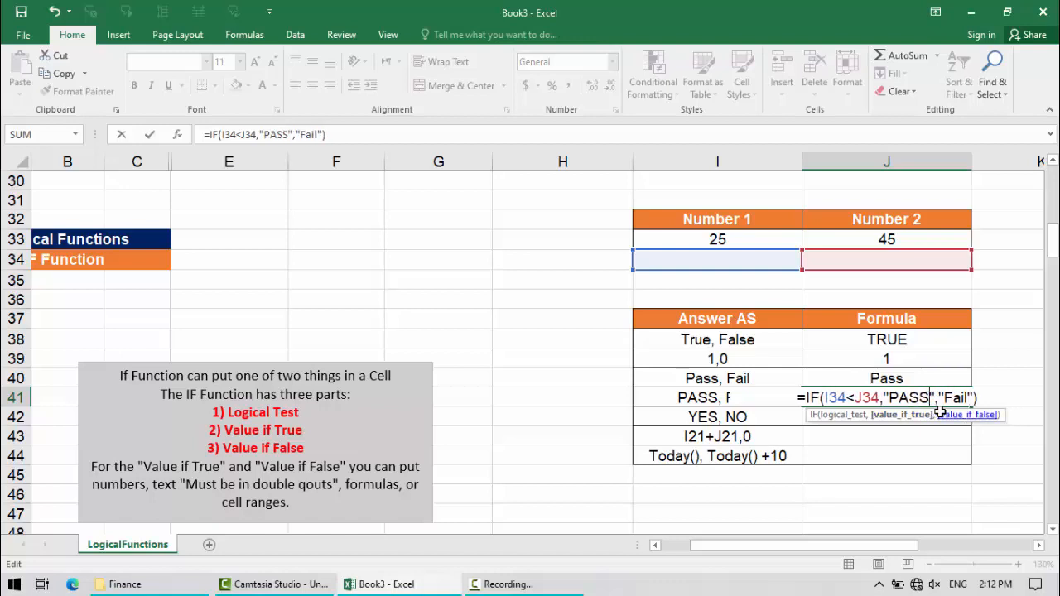
Change the value if false in the J41 formula to "FAIL".
click(969, 398)
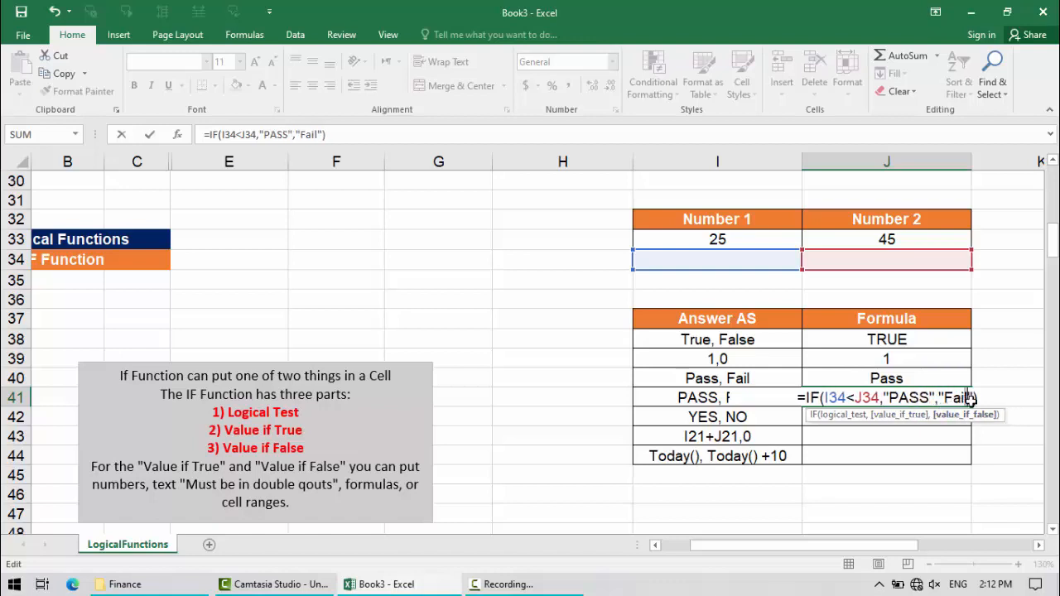
key(BackSpace)
key(BackSpace)
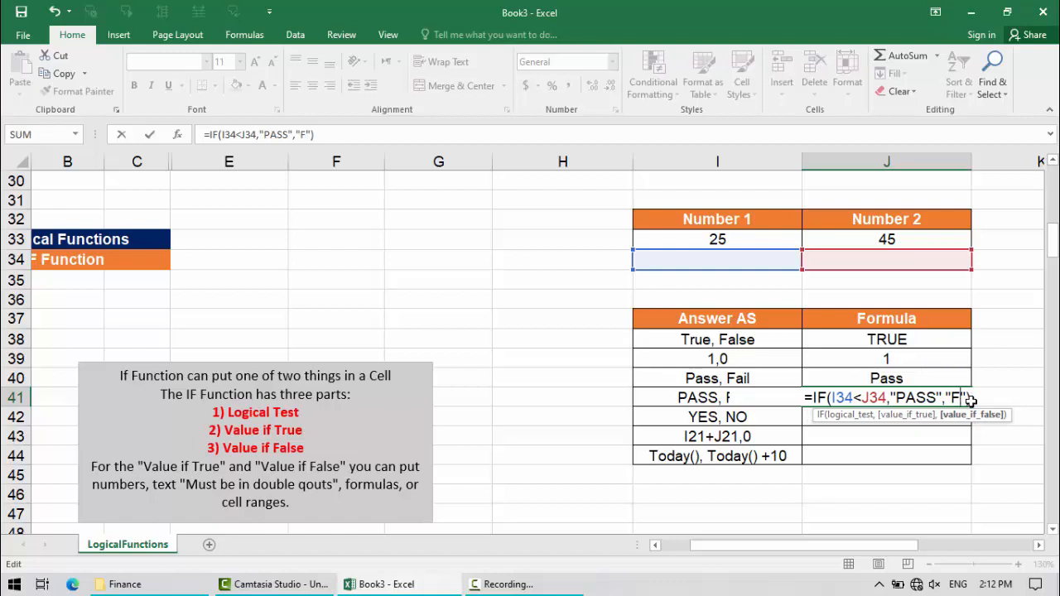
text(AIL"))
key(Return)
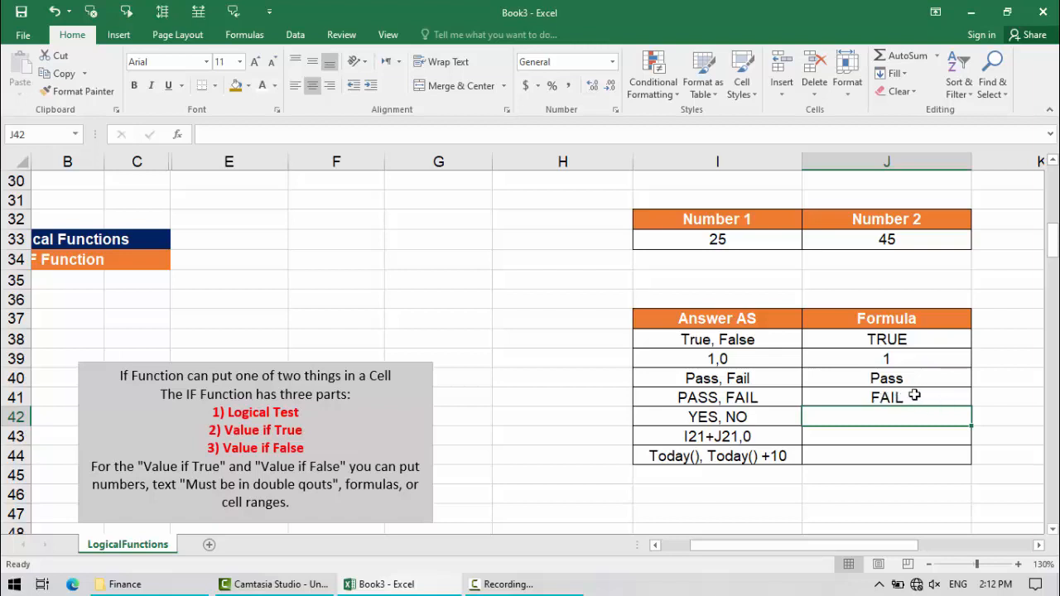
Check which cells the logical test in J41's copied formula refers to.
click(915, 395)
double_click(915, 396)
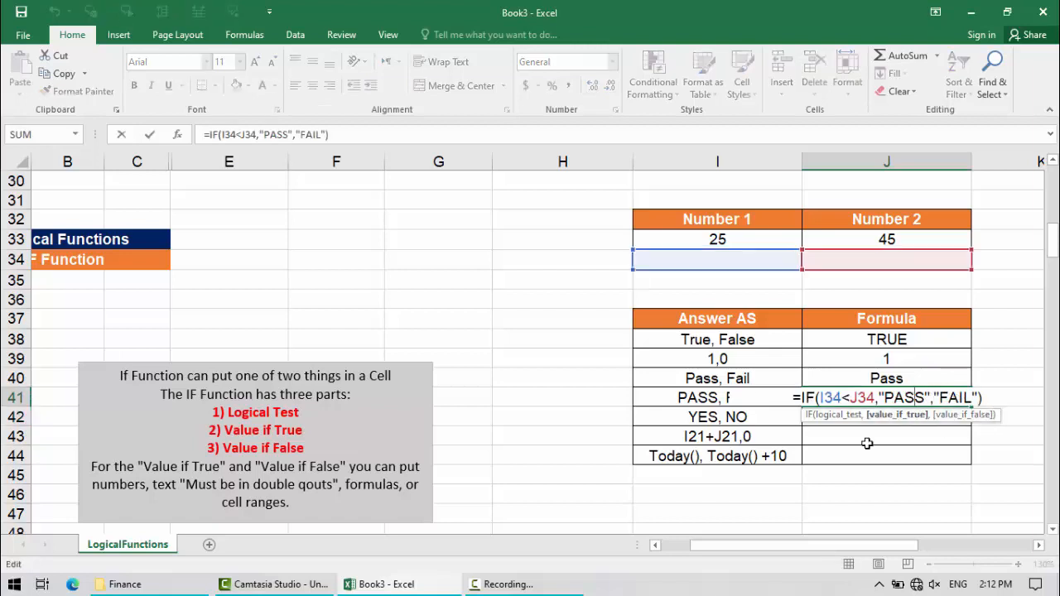
key(Return)
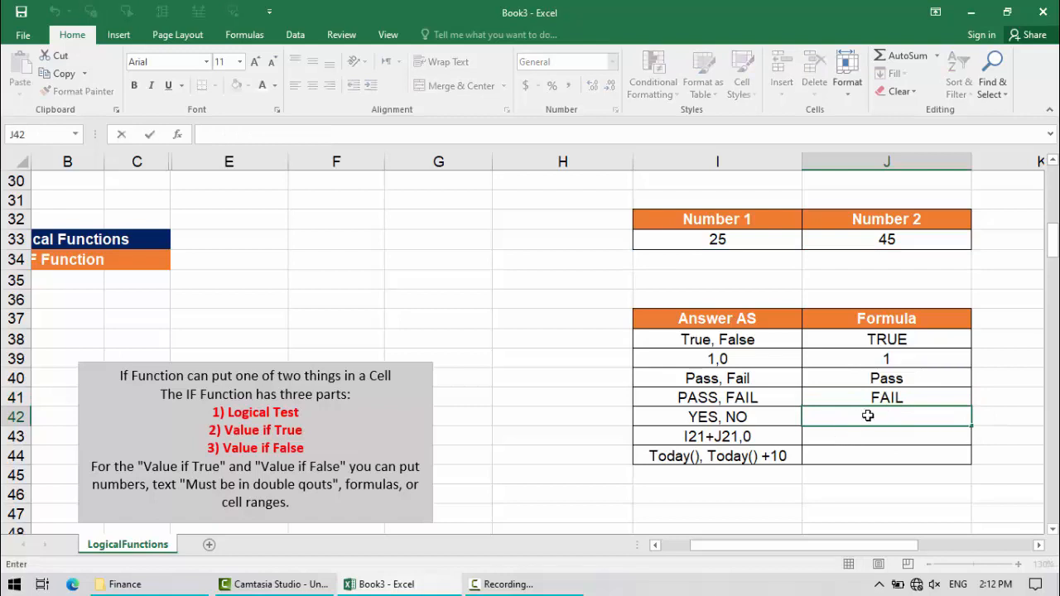
Correct the J41 logical test to I33<J33 so the formula reads =IF(I33<J33,"PASS","FAIL").
click(911, 398)
double_click(912, 397)
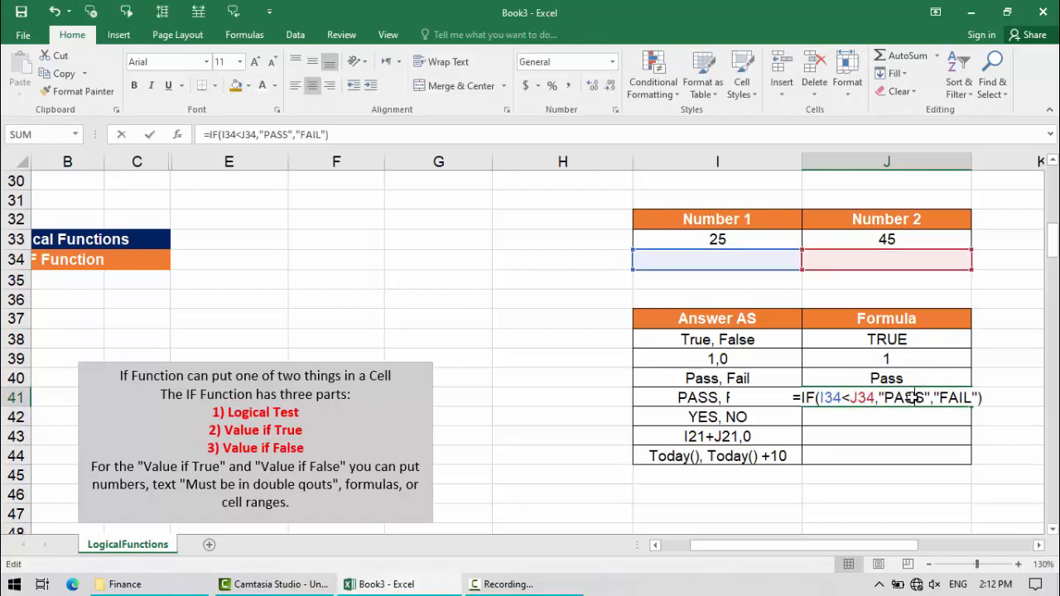
drag(873, 400, 821, 399)
click(818, 398)
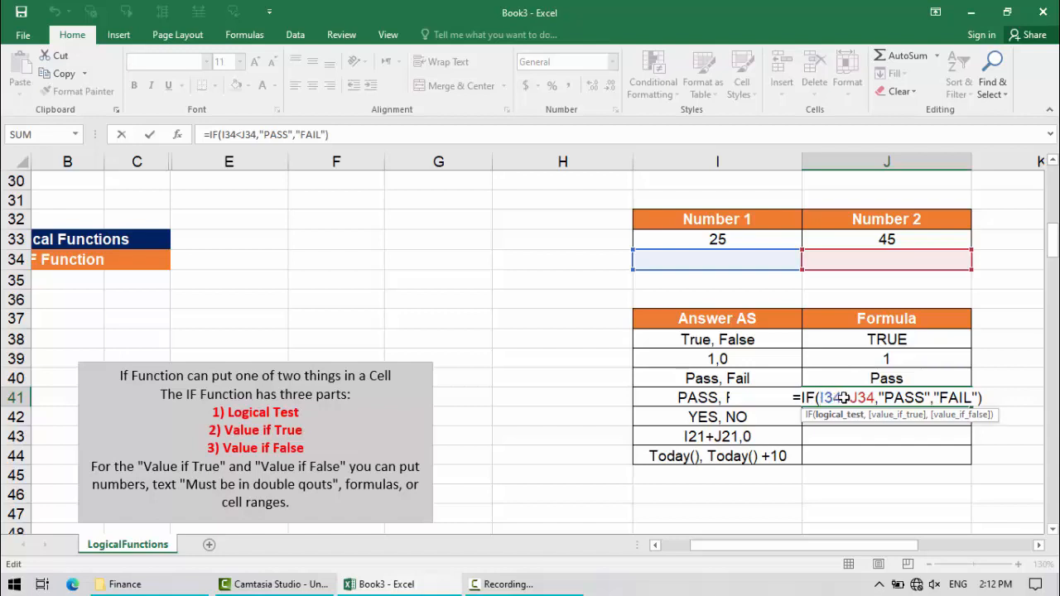
drag(840, 399, 820, 400)
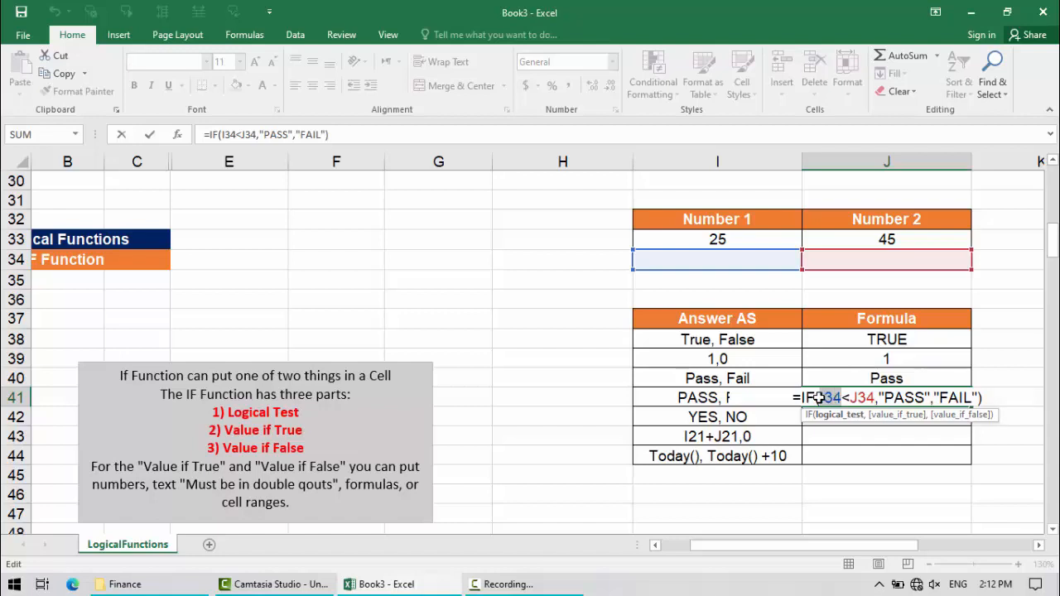
key(BackSpace)
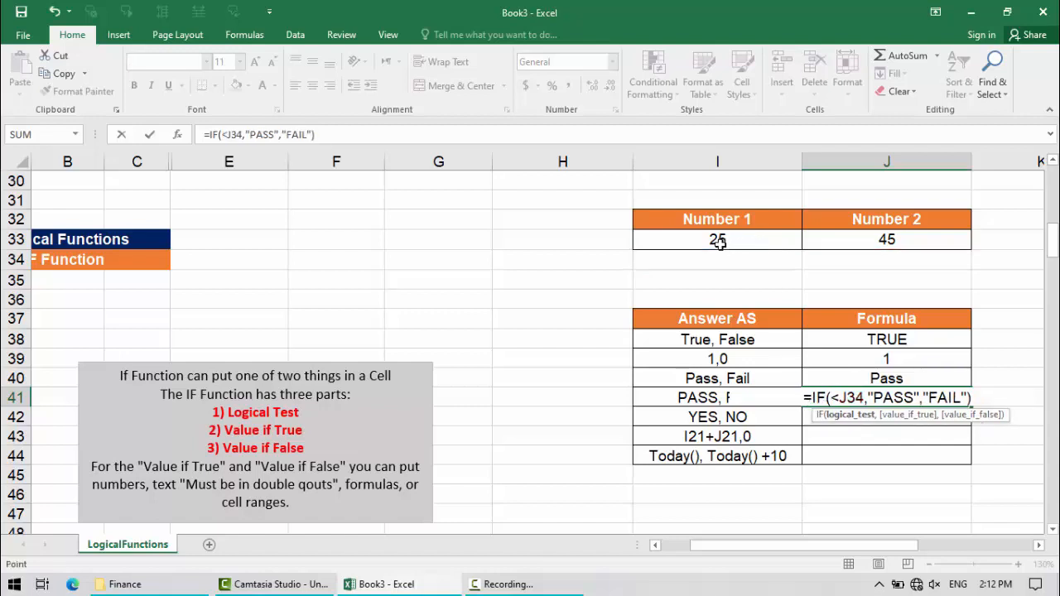
click(716, 239)
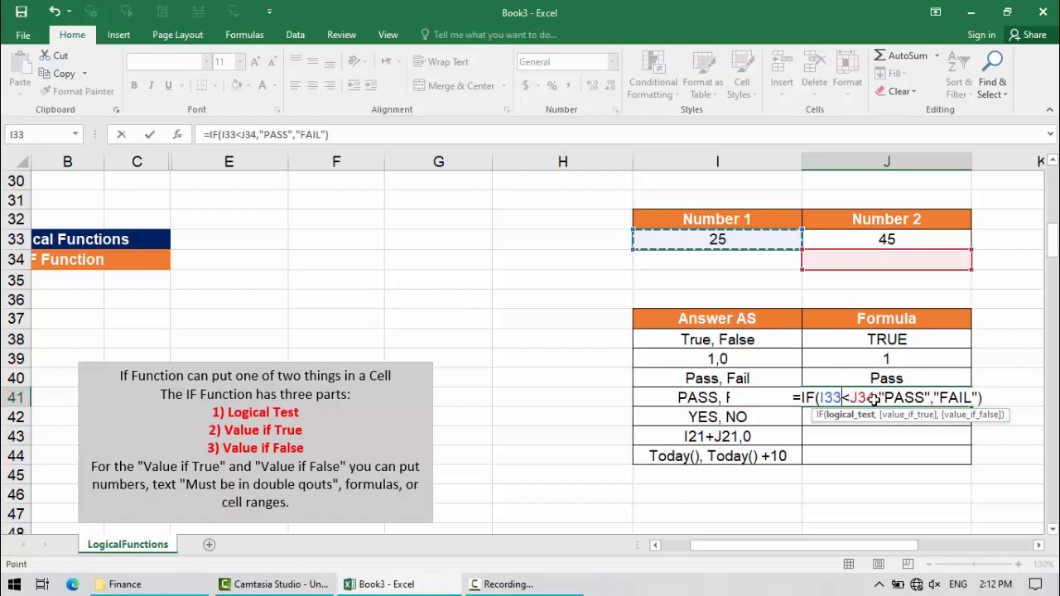
drag(874, 398, 846, 398)
key(BackSpace)
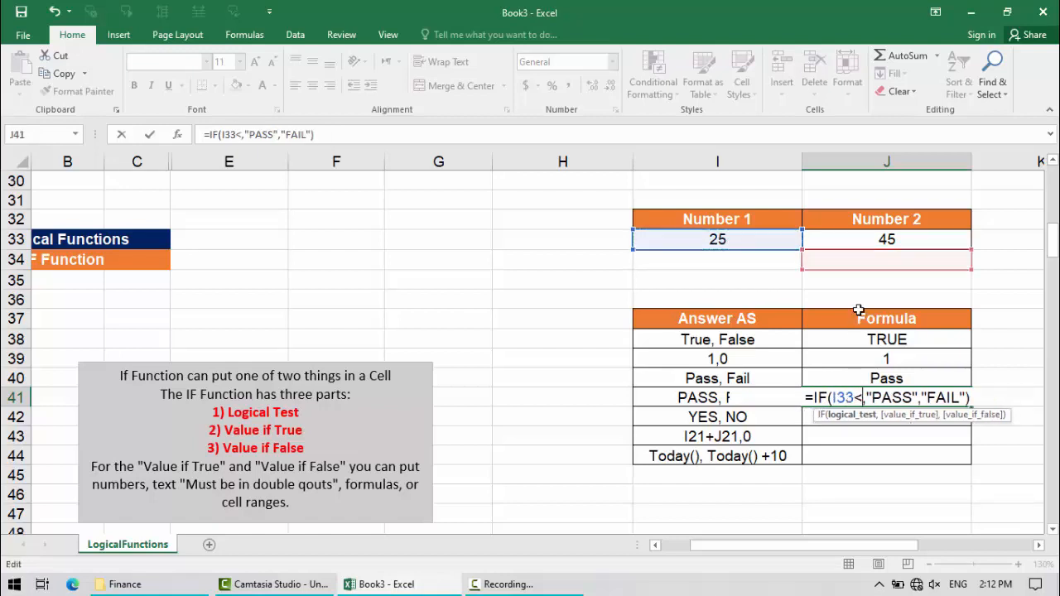
click(876, 243)
key(Return)
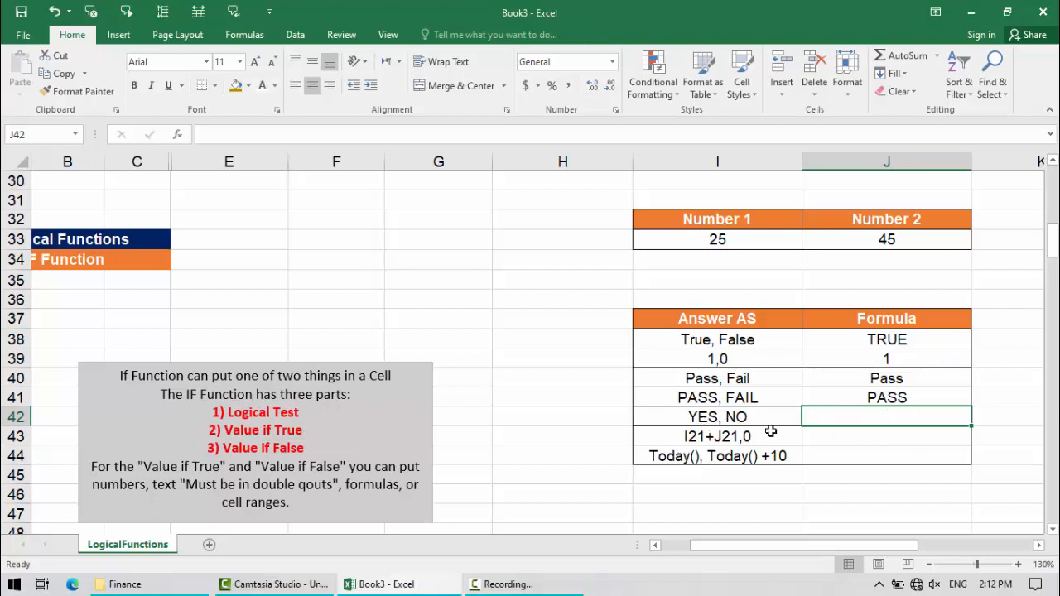
Begin an IF formula in J43 with I33<J33 as its logical test.
click(824, 437)
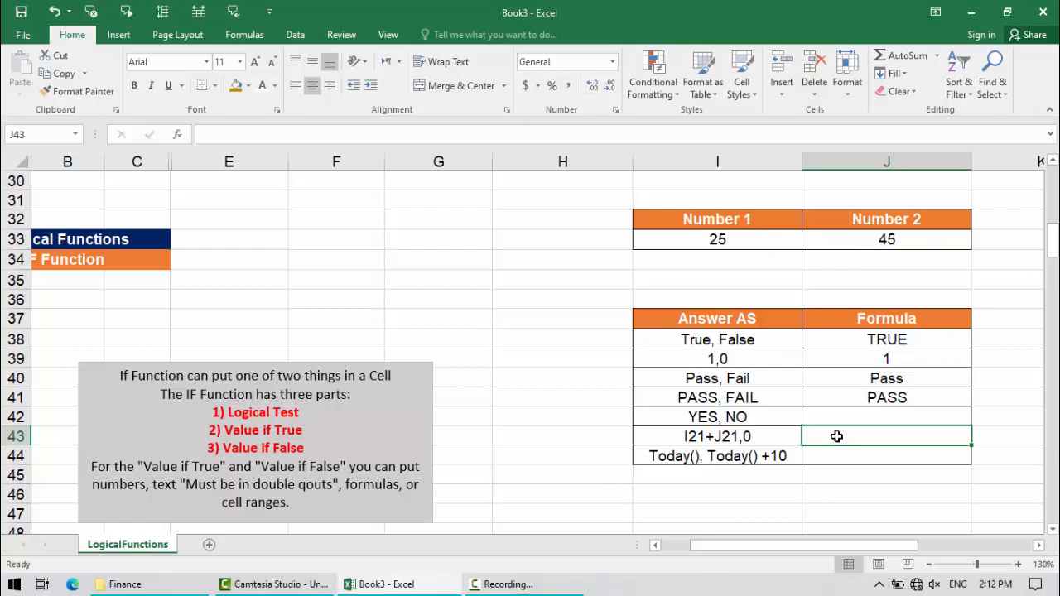
text(=IF()
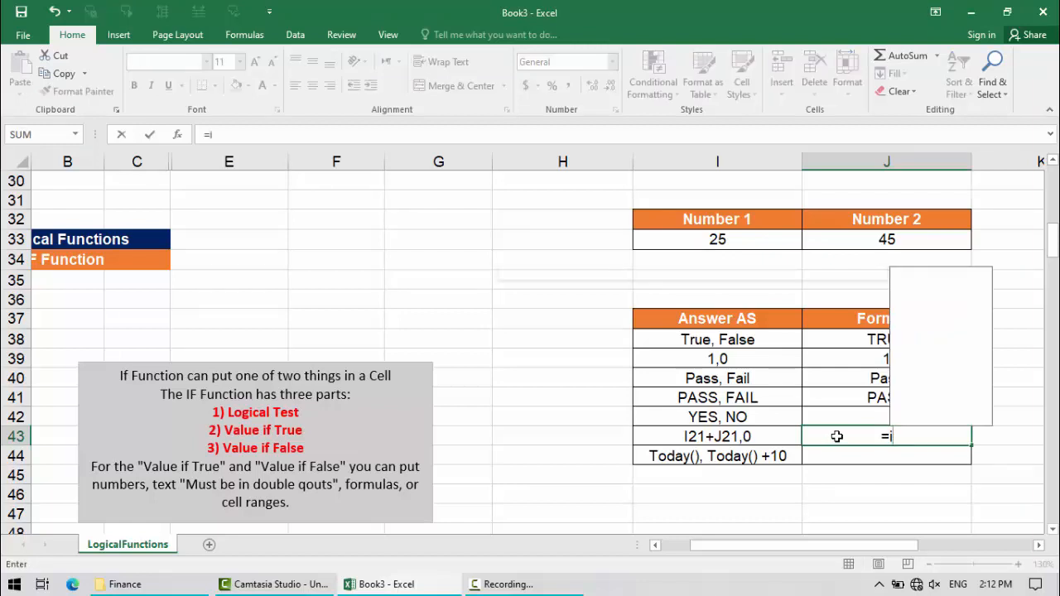
click(752, 239)
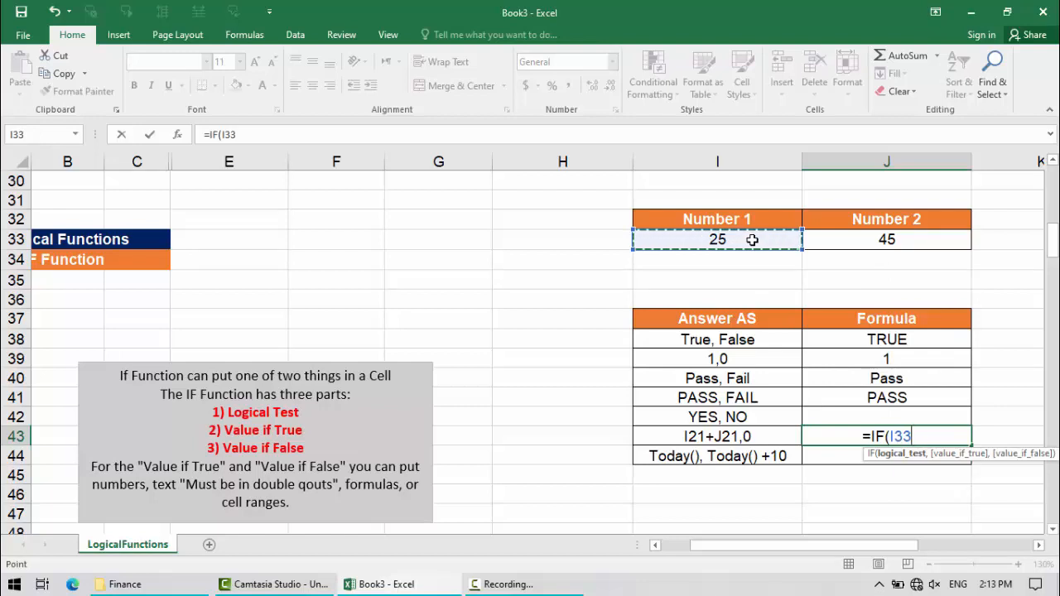
text(<)
click(830, 238)
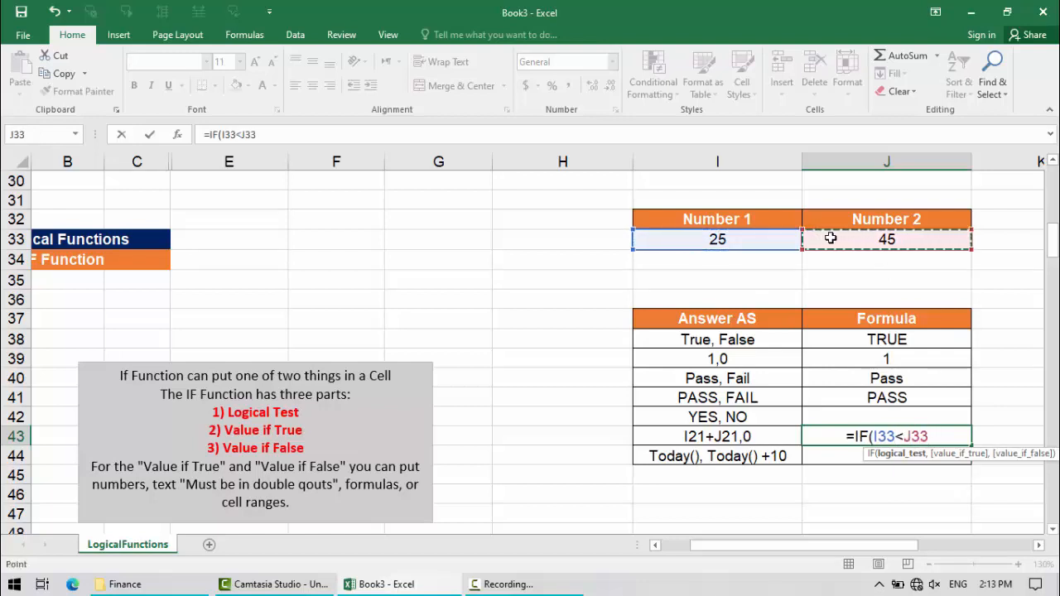
text(,)
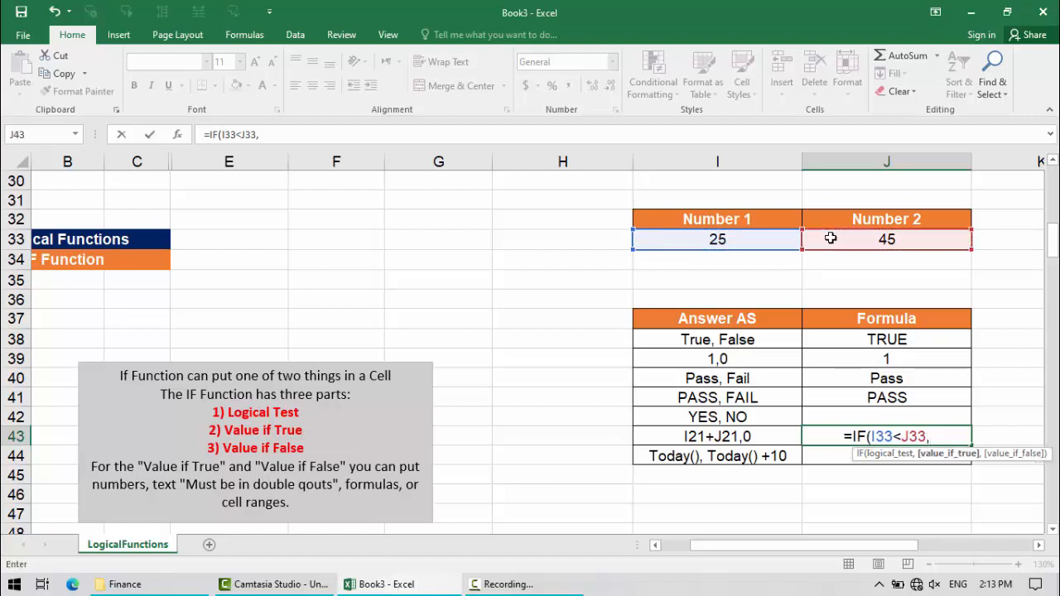
Complete the J43 formula with I33+J33 as value if true and empty text as value if false: =IF(I33<J33,I33+J33,"").
click(743, 239)
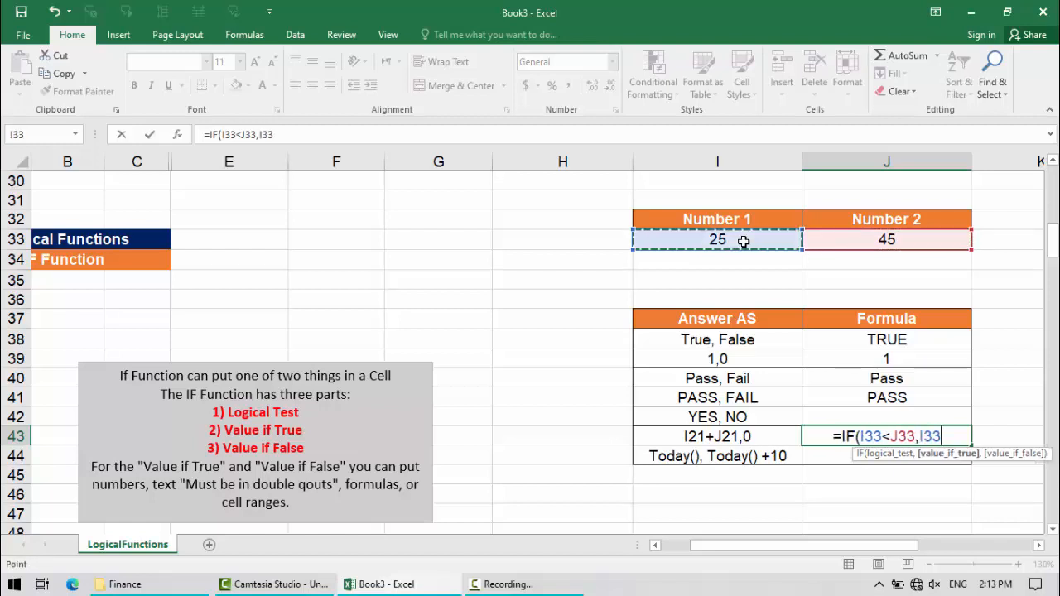
text(+)
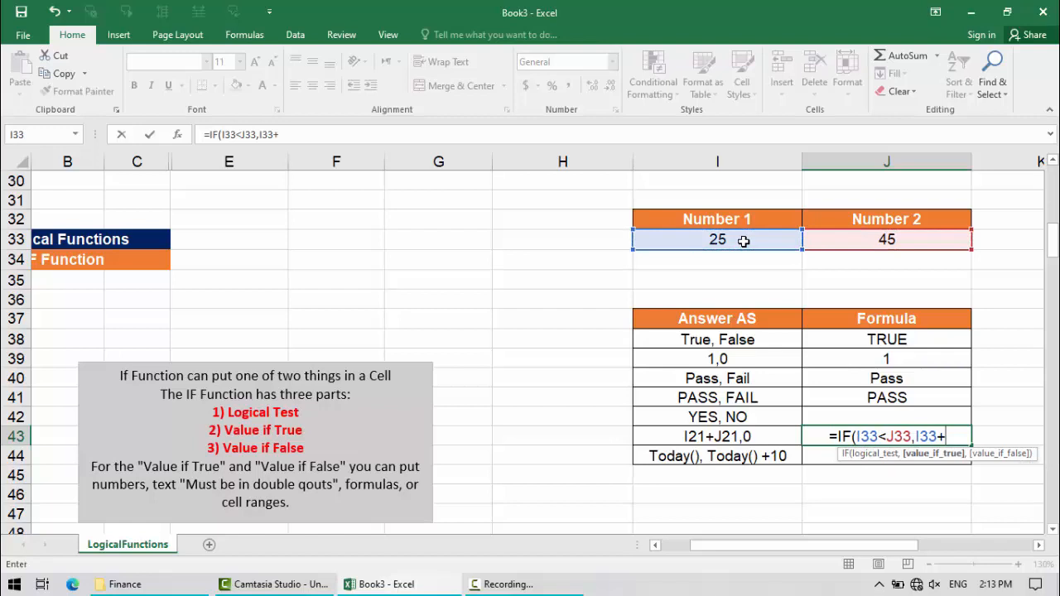
click(844, 238)
text(,)
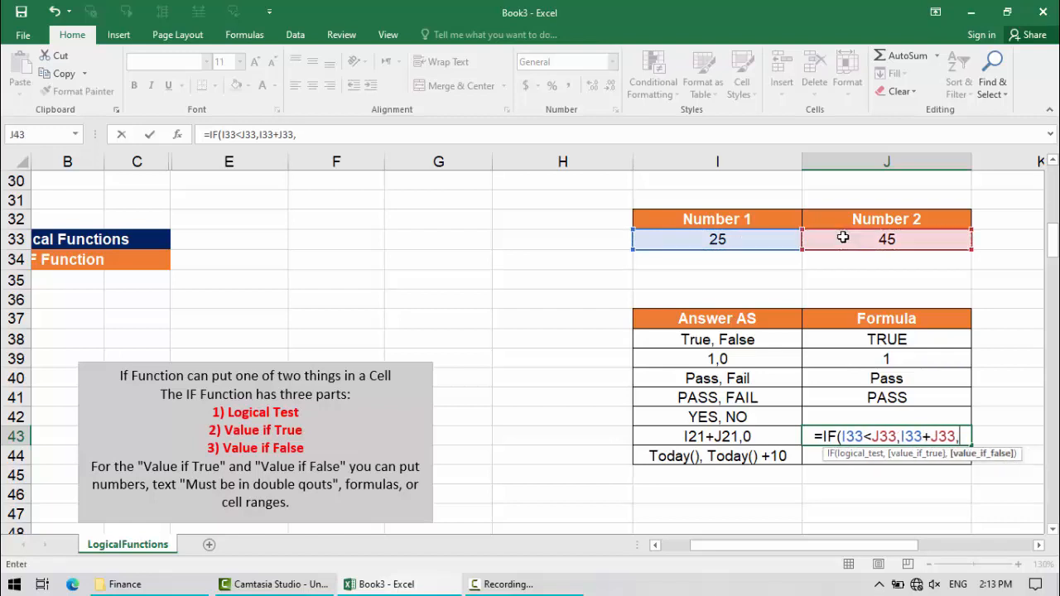
text(")
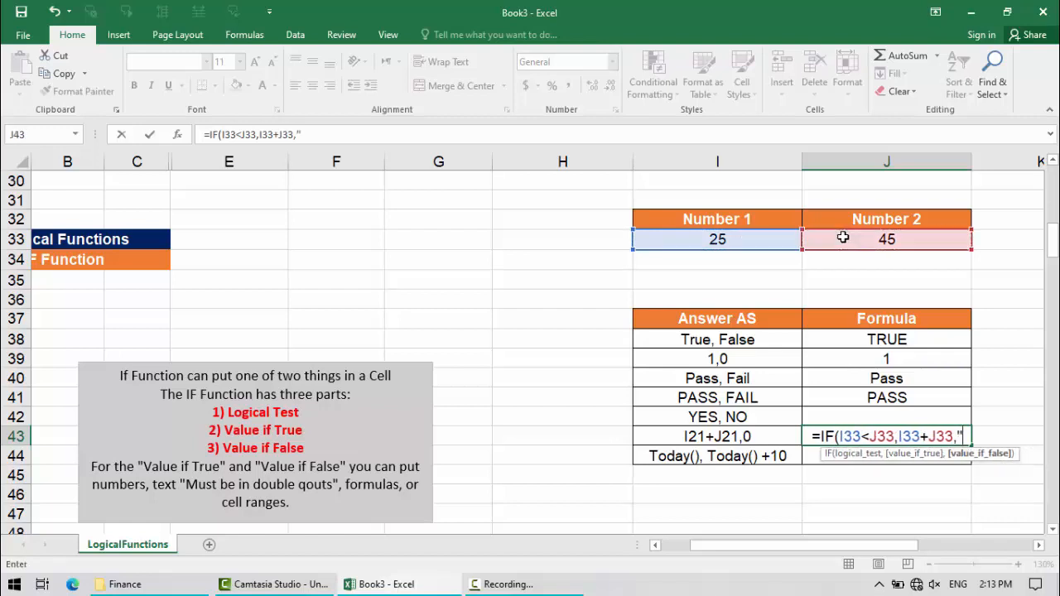
text(")
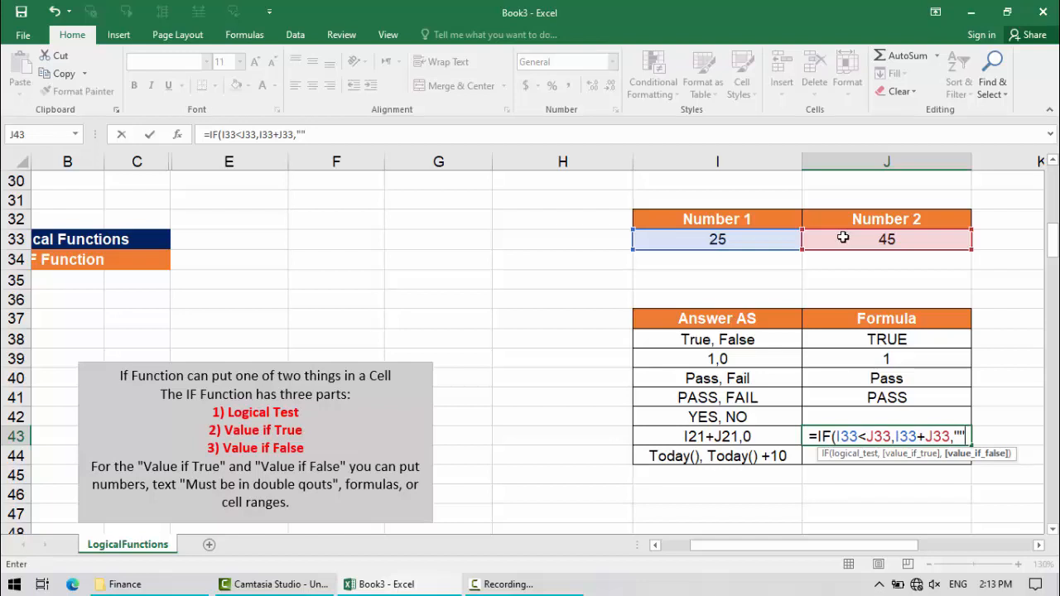
text())
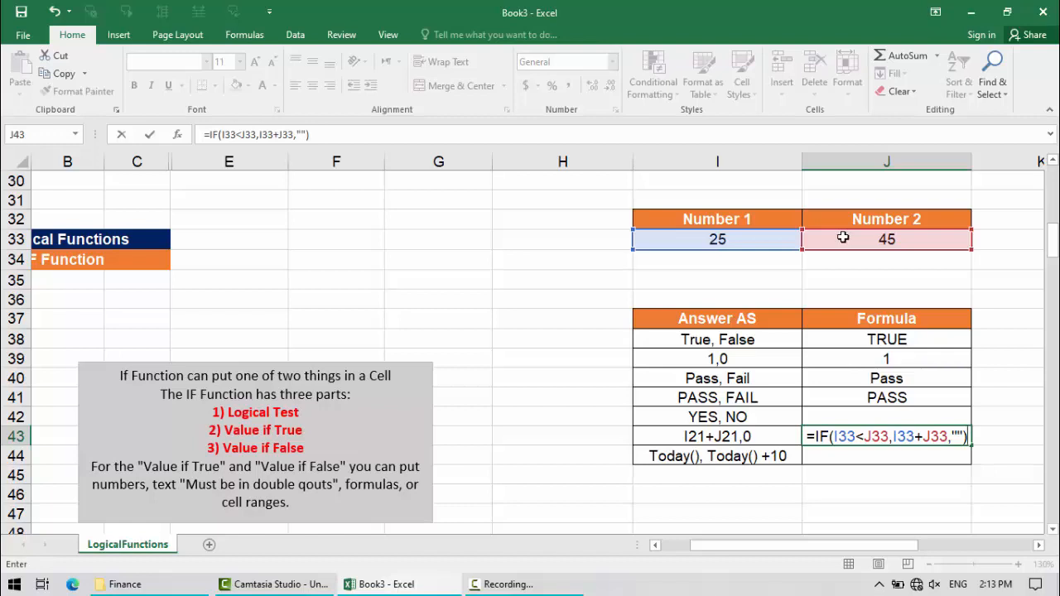
key(Return)
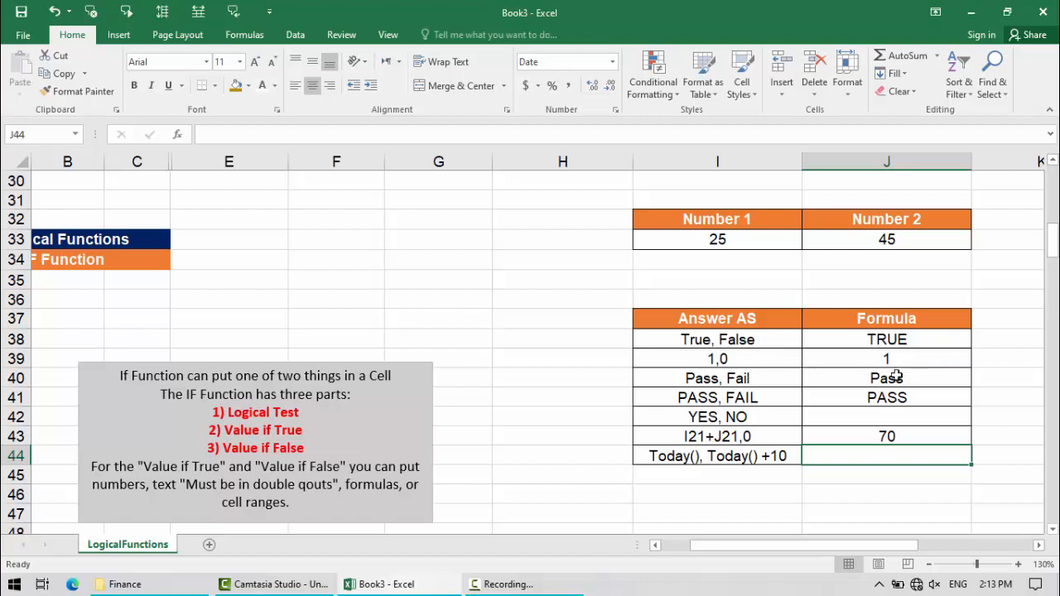
Examine how the logical test I33<J33 in the J43 formula compares the Number 1 and Number 2 cells.
click(870, 431)
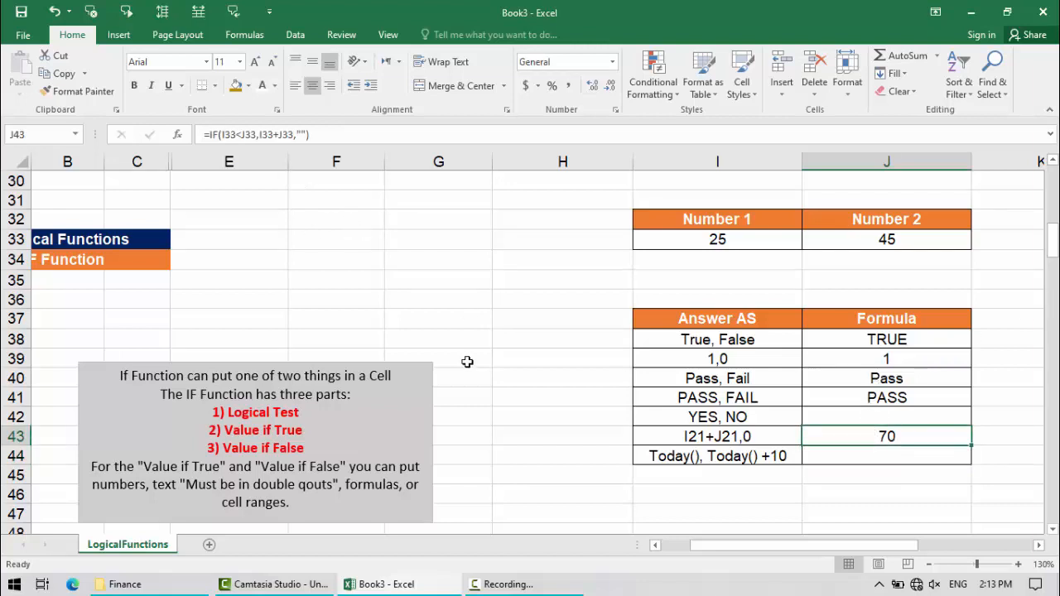
drag(221, 141, 240, 140)
mouse_move(711, 246)
mouse_down()
mouse_move(727, 244)
mouse_move(729, 267)
mouse_move(762, 267)
mouse_up()
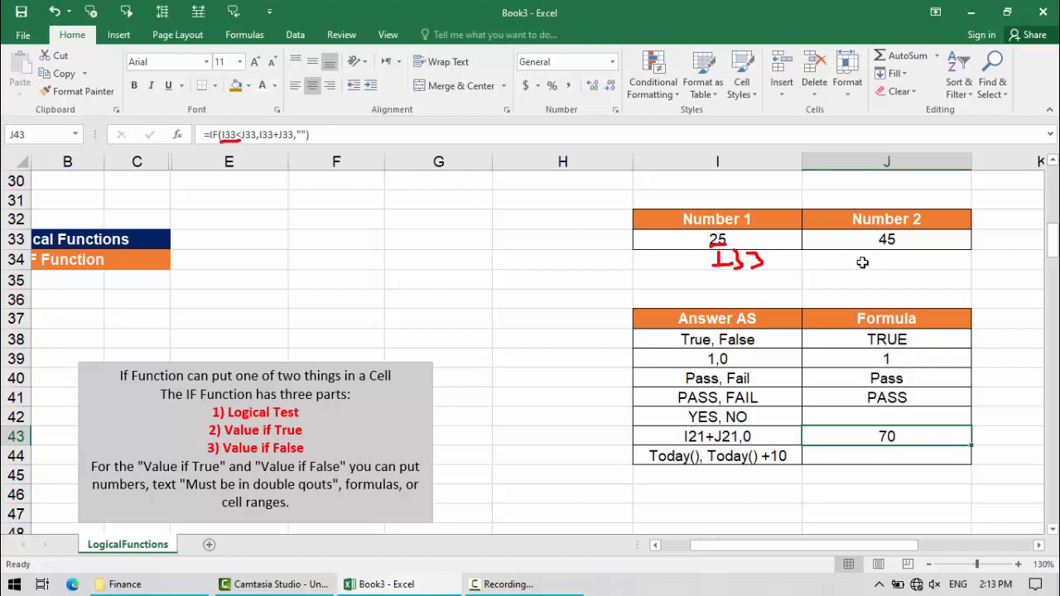
mouse_move(822, 249)
mouse_down()
mouse_move(828, 274)
mouse_move(882, 274)
mouse_move(882, 252)
mouse_up()
click(855, 258)
mouse_move(887, 256)
mouse_down()
mouse_move(889, 276)
mouse_move(910, 275)
mouse_up()
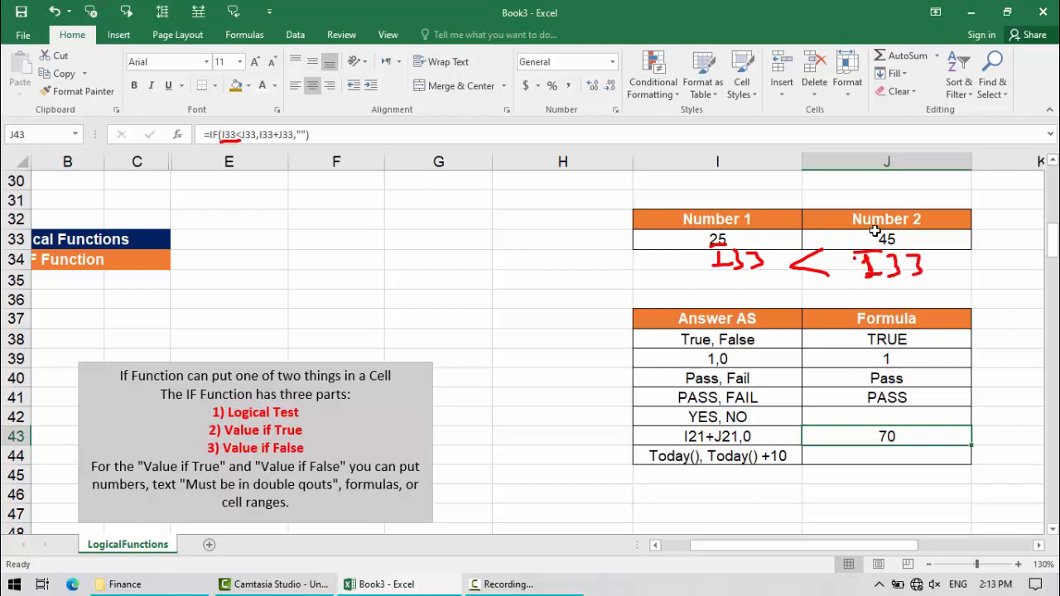
mouse_move(875, 232)
mouse_down()
mouse_move(907, 241)
mouse_move(898, 232)
mouse_up()
mouse_move(750, 231)
mouse_down()
mouse_move(704, 243)
mouse_move(734, 232)
mouse_up()
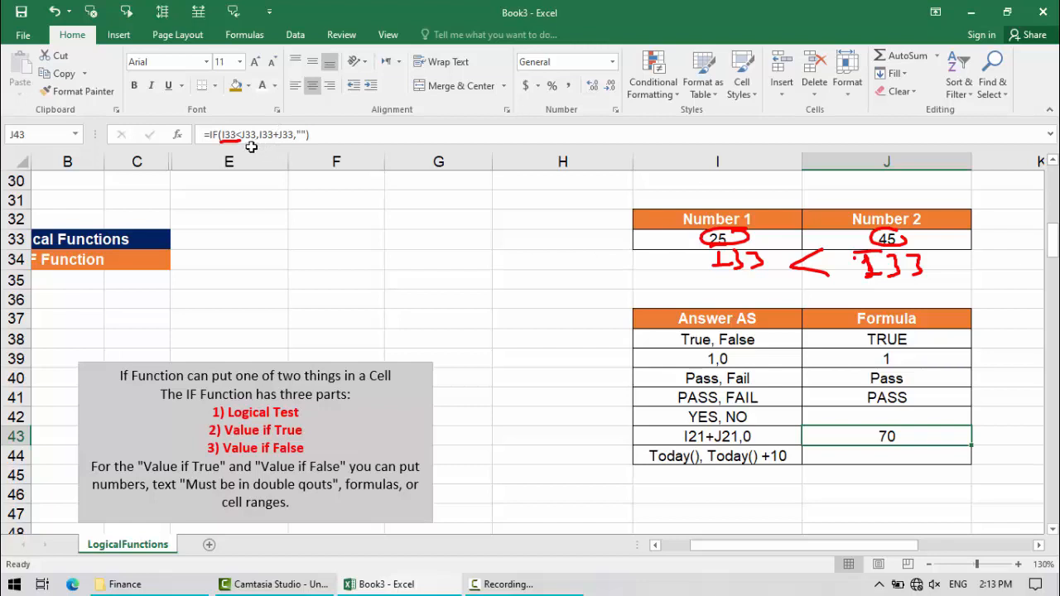
Trace how the value if true, I33+J33, adds the two number cells to give the result in J43.
drag(260, 141, 287, 139)
drag(662, 247, 693, 241)
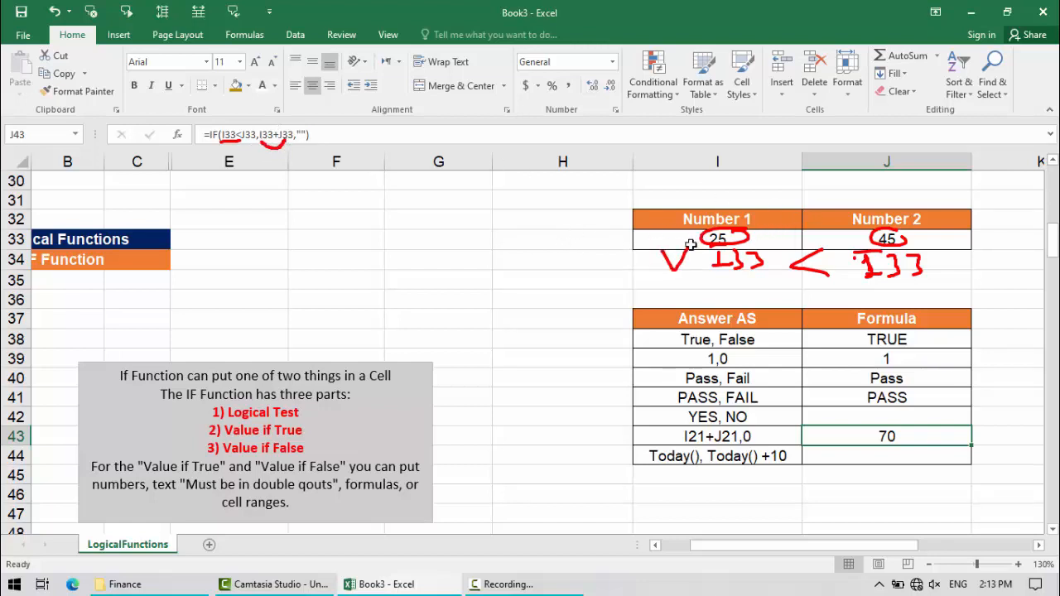
mouse_move(491, 208)
mouse_down()
mouse_move(509, 225)
mouse_move(532, 201)
mouse_up()
click(506, 246)
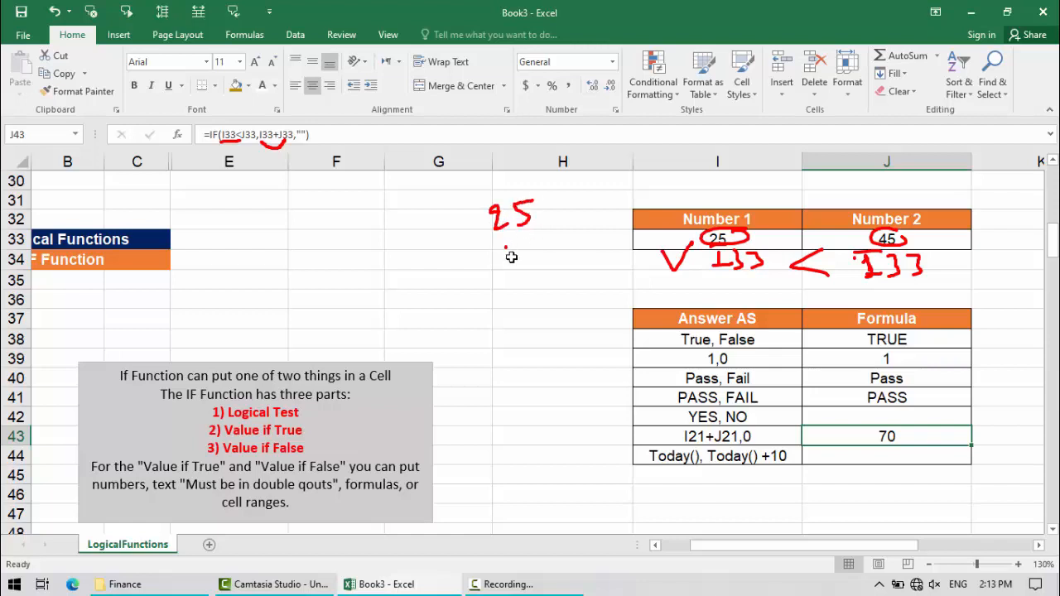
drag(505, 247, 522, 246)
mouse_move(543, 245)
mouse_down()
mouse_move(534, 265)
mouse_move(547, 264)
mouse_up()
drag(503, 274, 551, 263)
mouse_move(543, 282)
mouse_down()
mouse_move(515, 426)
mouse_move(844, 509)
mouse_move(878, 451)
mouse_move(868, 452)
mouse_up()
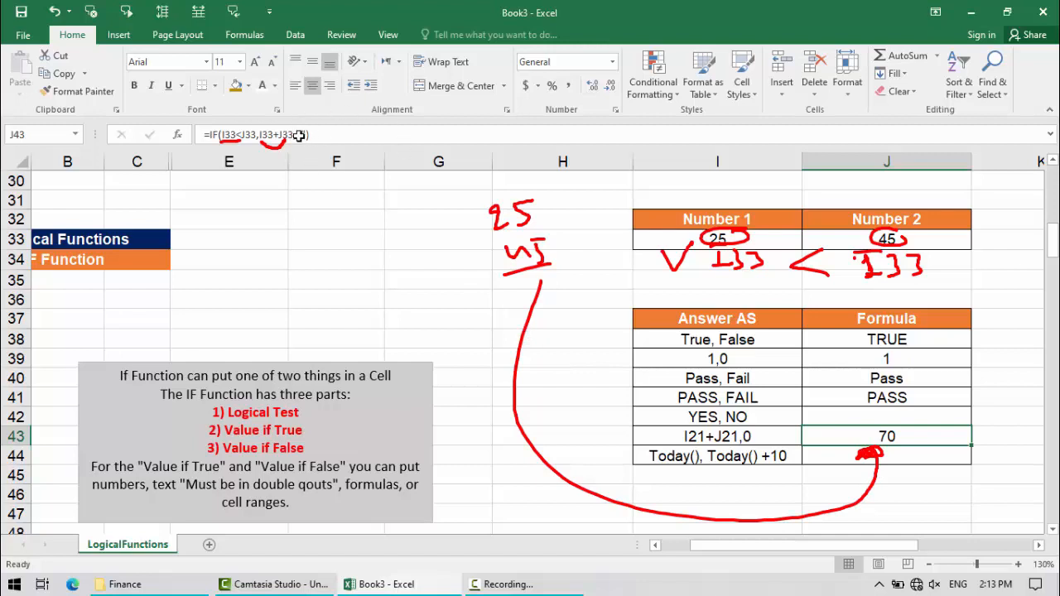
Examine the empty-text value if false in the J43 formula and clear the drawn annotations.
mouse_move(299, 135)
mouse_down()
mouse_move(312, 125)
mouse_move(292, 132)
mouse_up()
drag(331, 217, 342, 198)
mouse_move(350, 189)
mouse_down()
mouse_move(350, 198)
mouse_move(388, 182)
mouse_move(378, 216)
mouse_up()
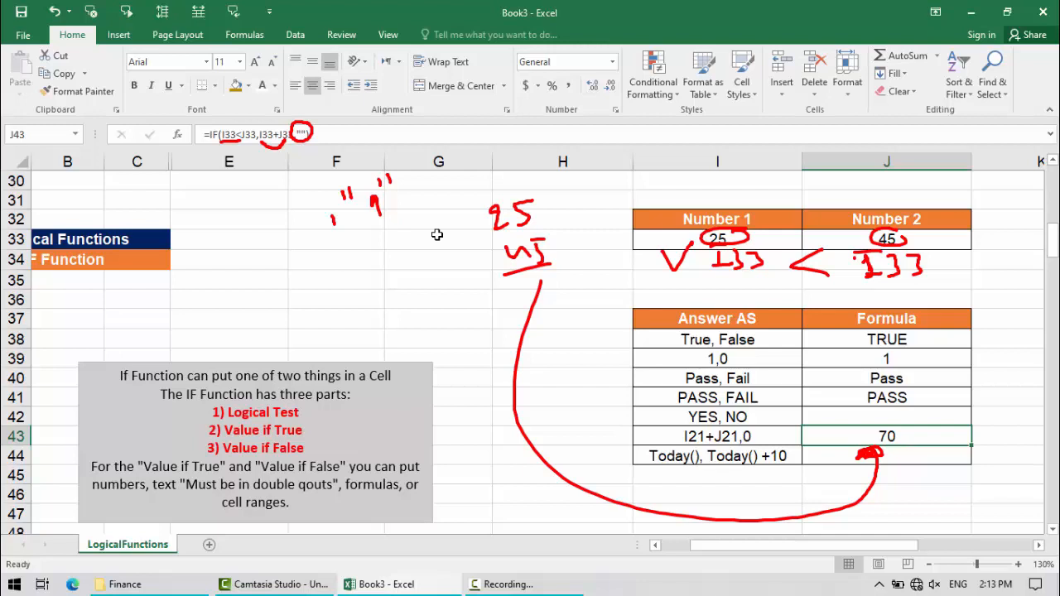
key(Escape)
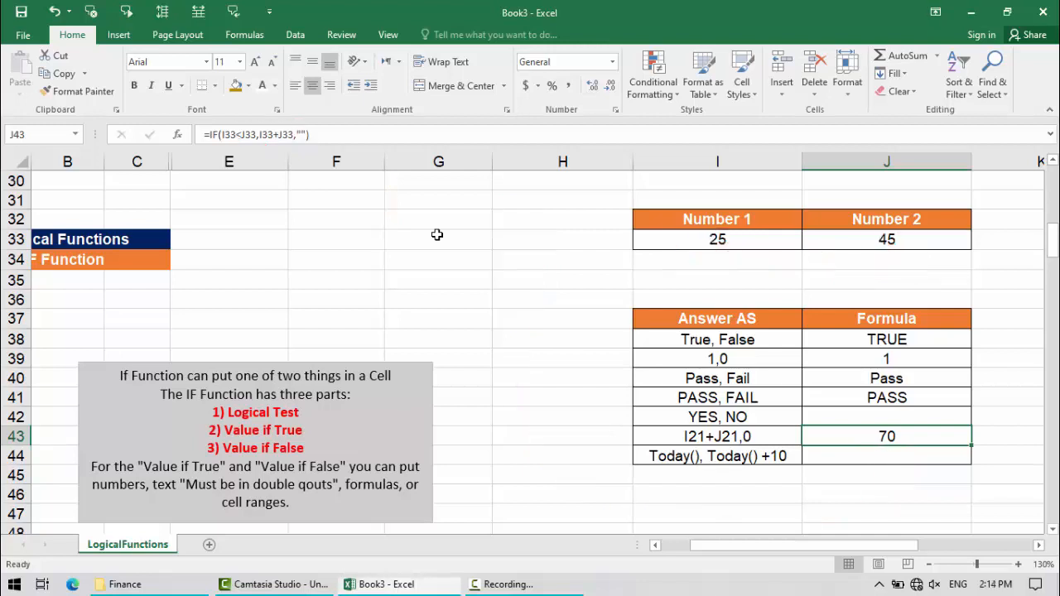
Set Number 1 in I33 to 55 and check the result of the J43 formula.
click(718, 245)
text(55)
key(Return)
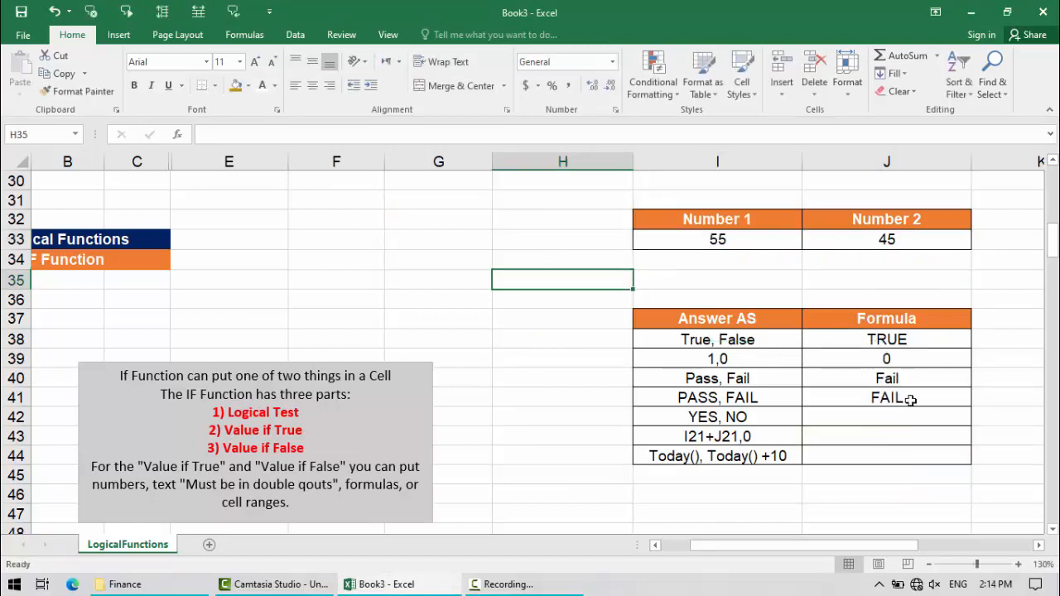
click(878, 437)
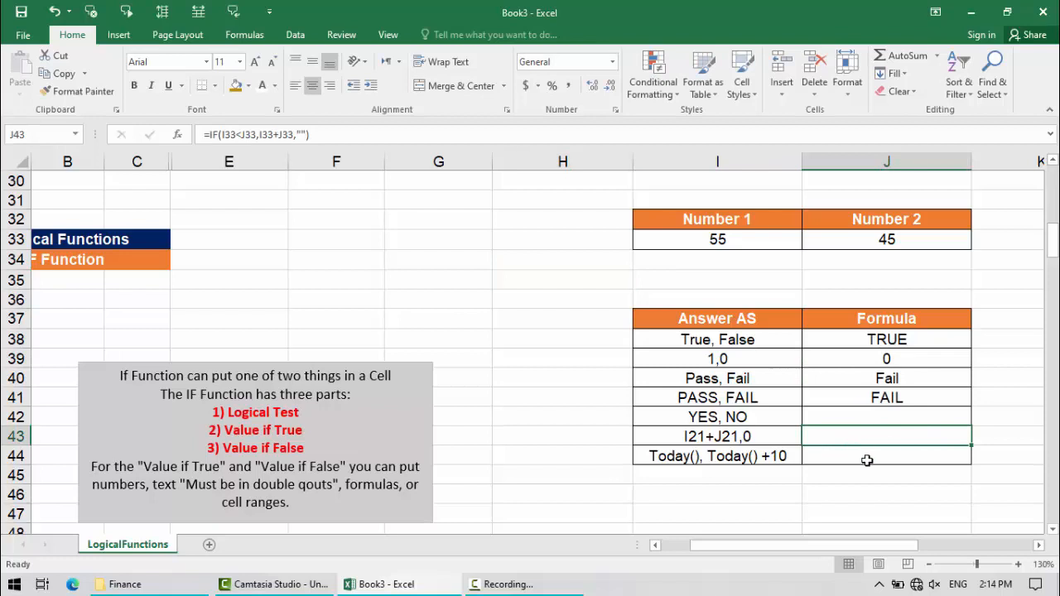
Begin an IF formula in J44 with I33>J33 as its logical test.
click(867, 461)
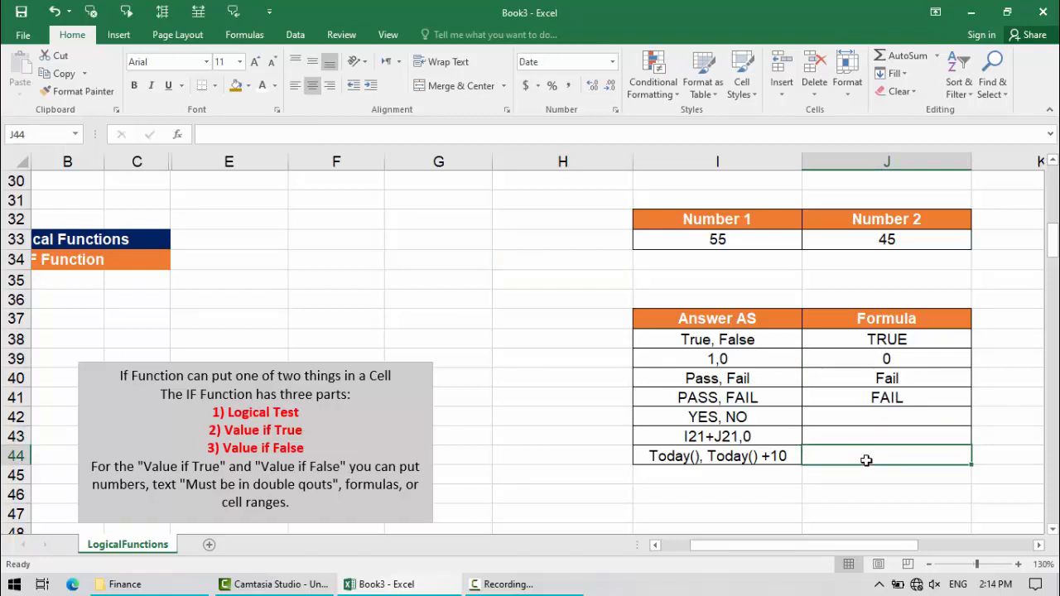
text(=)
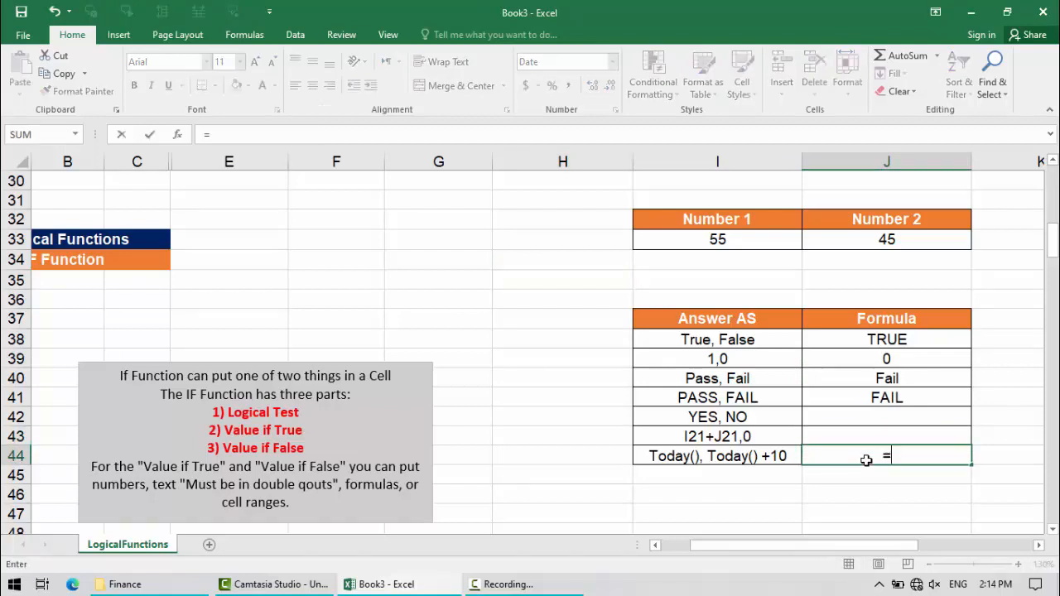
text(if)
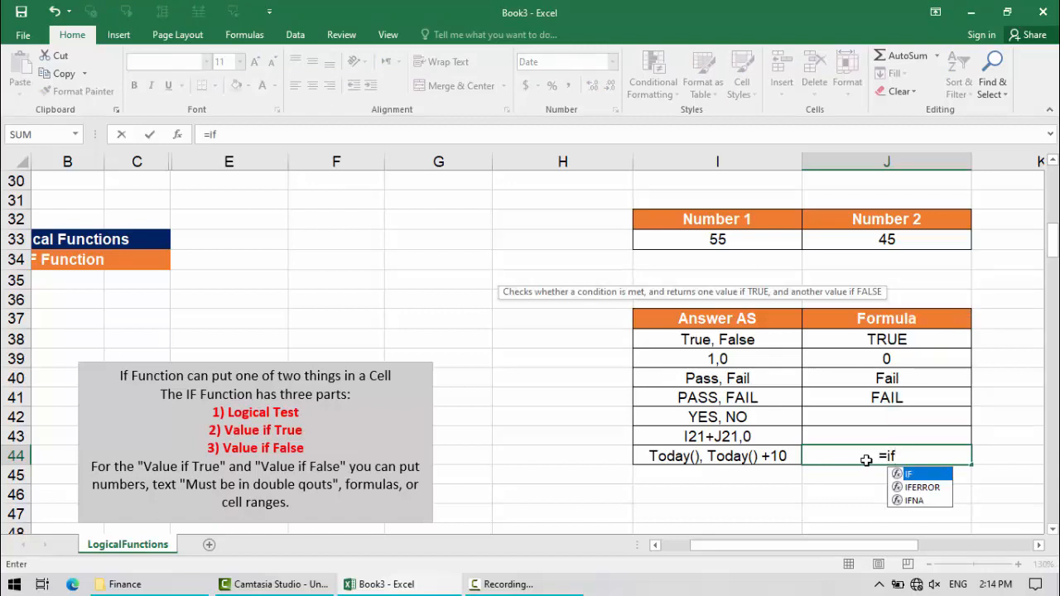
key(Tab)
click(746, 240)
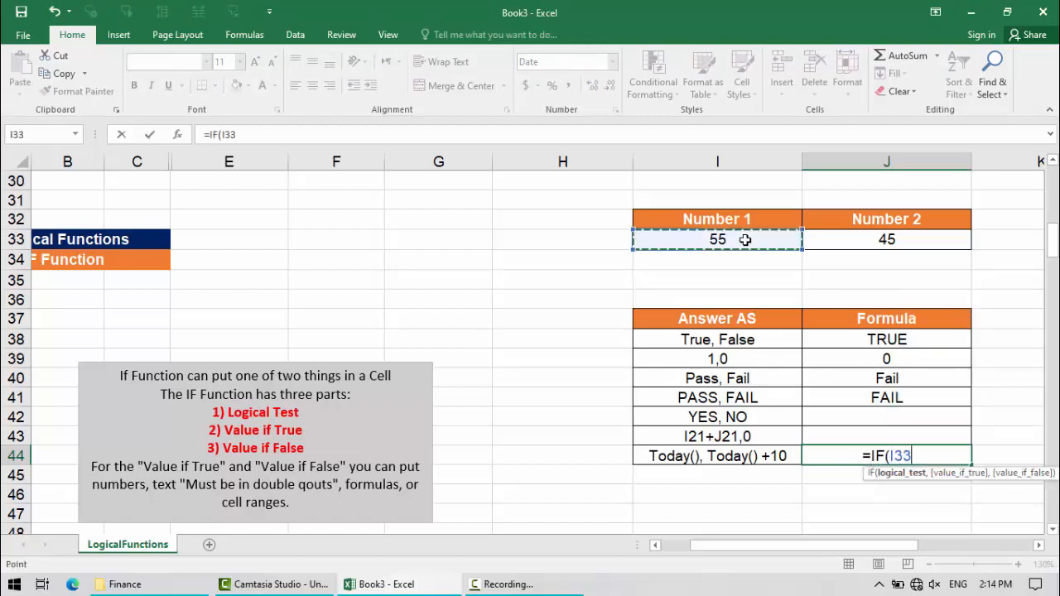
text(>)
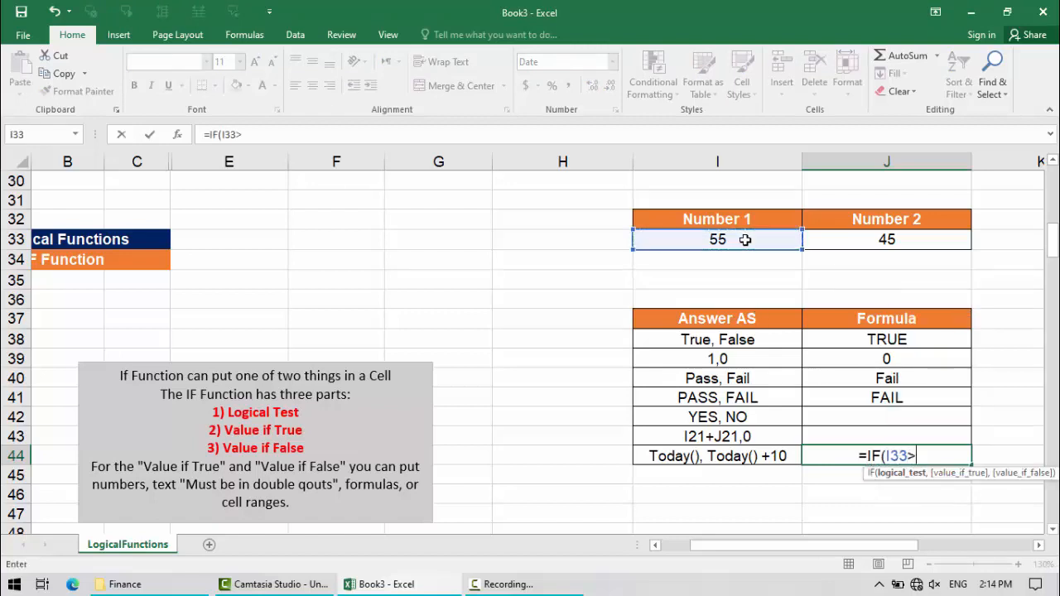
click(850, 248)
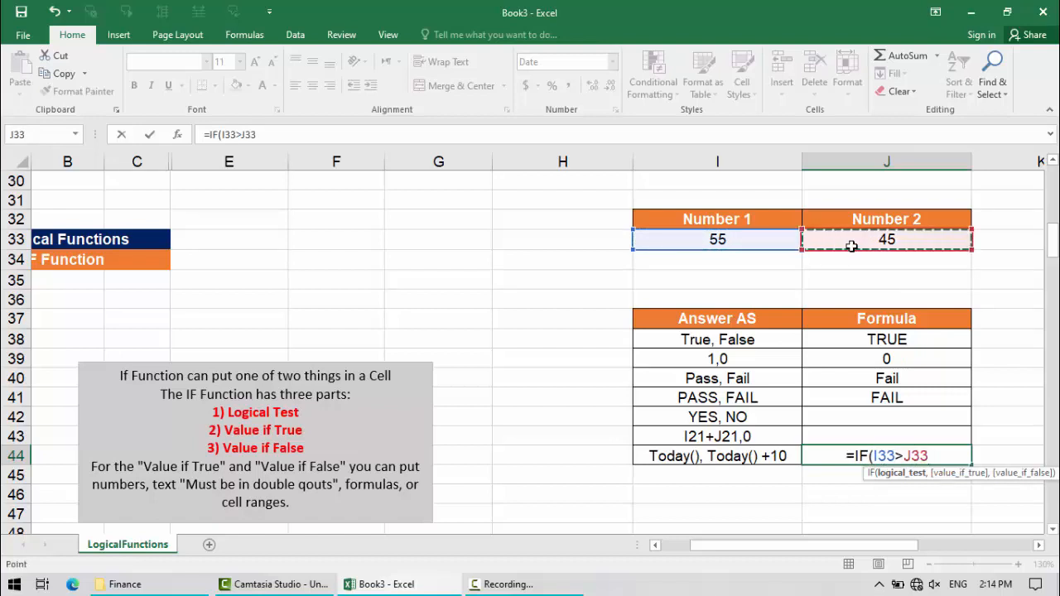
text(,)
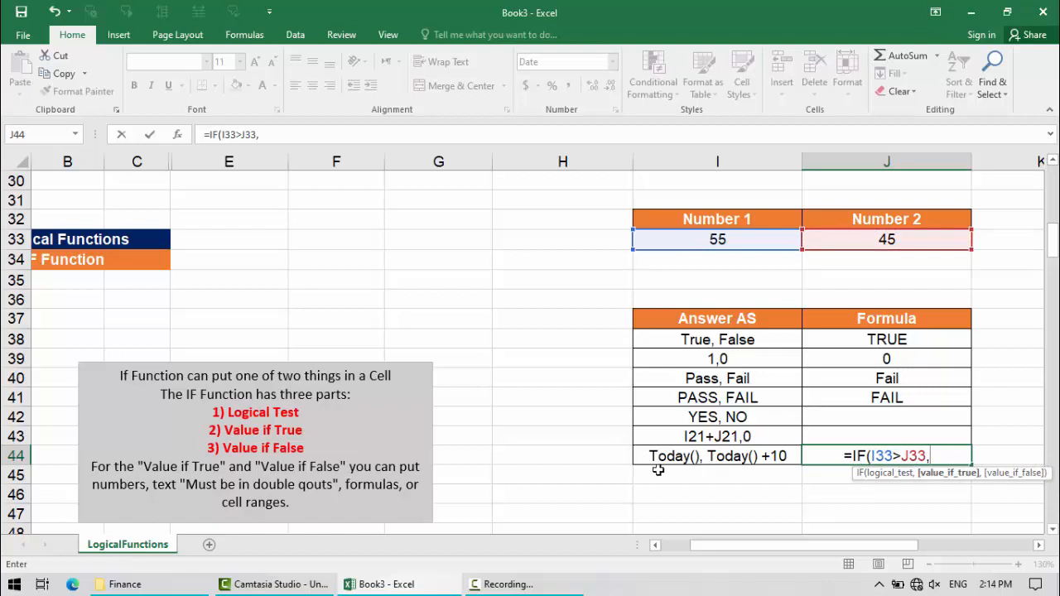
Complete the J44 formula with today as value if true and today+10 as value if false: =IF(I33>J33,today,today+10).
text(today)
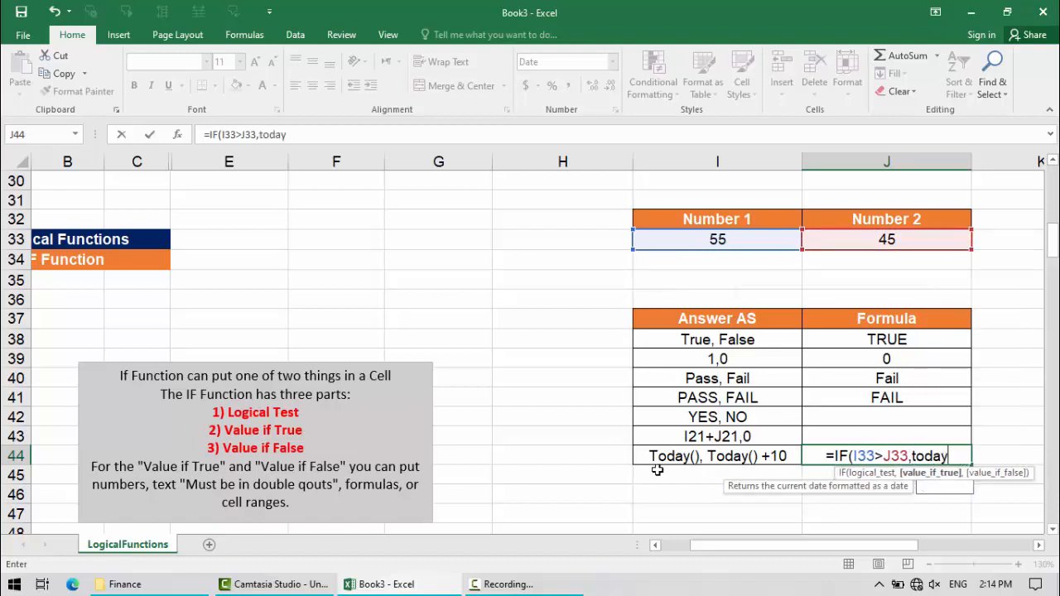
text(,)
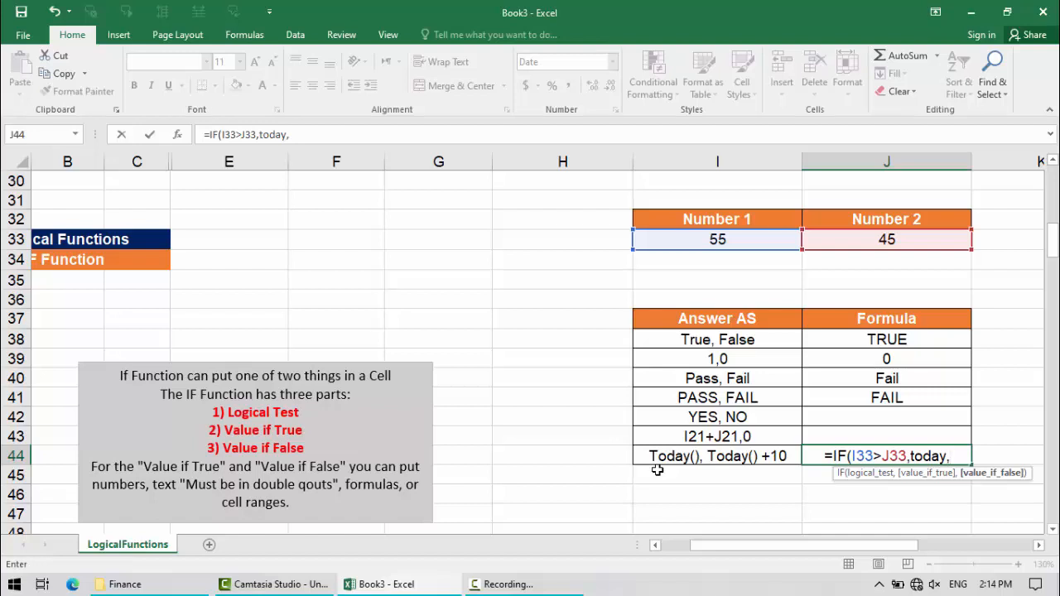
text(today)
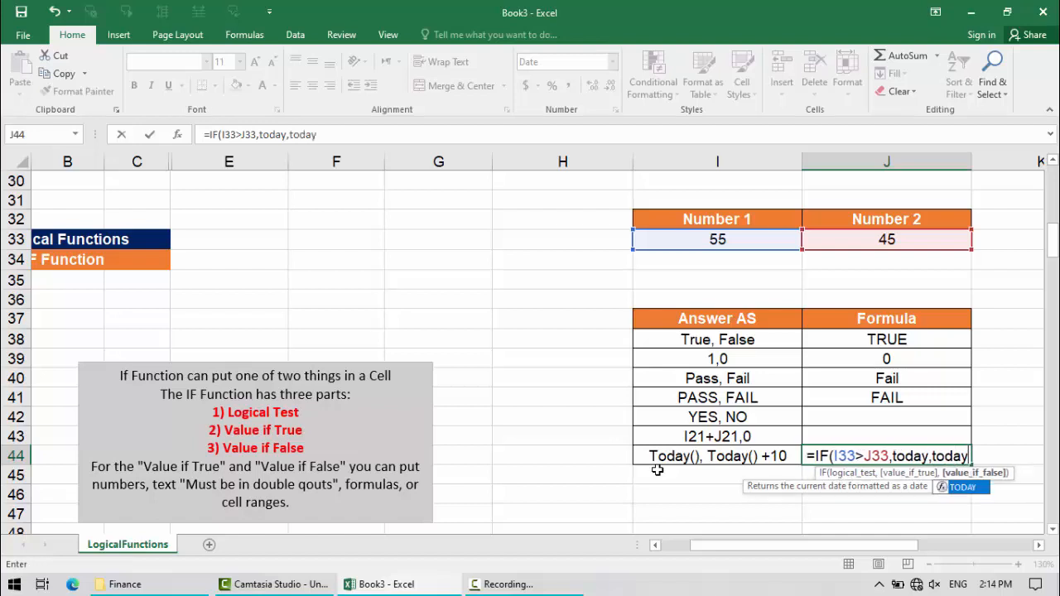
text(+)
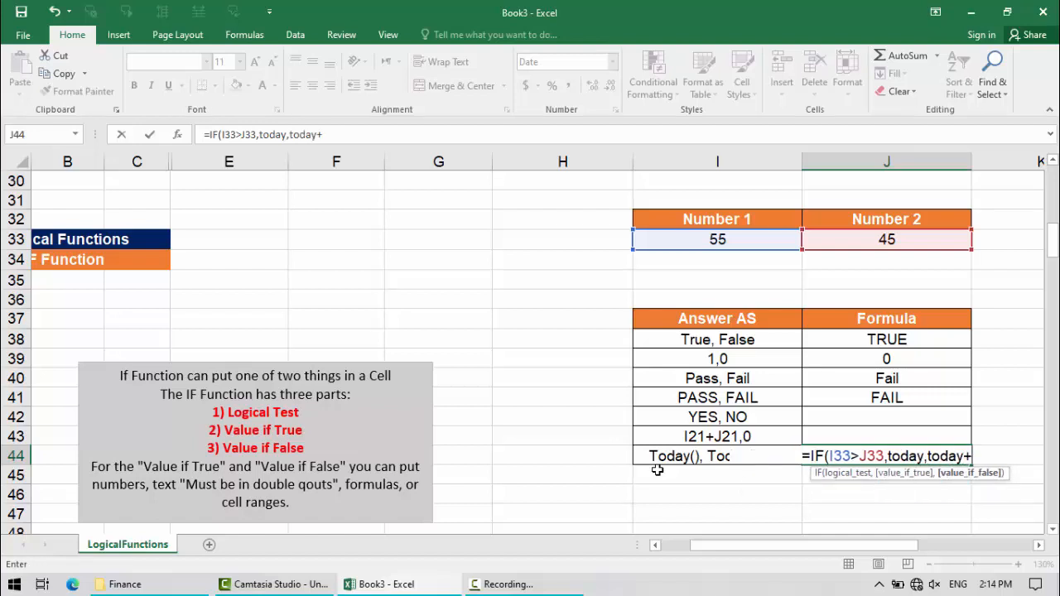
text(10))
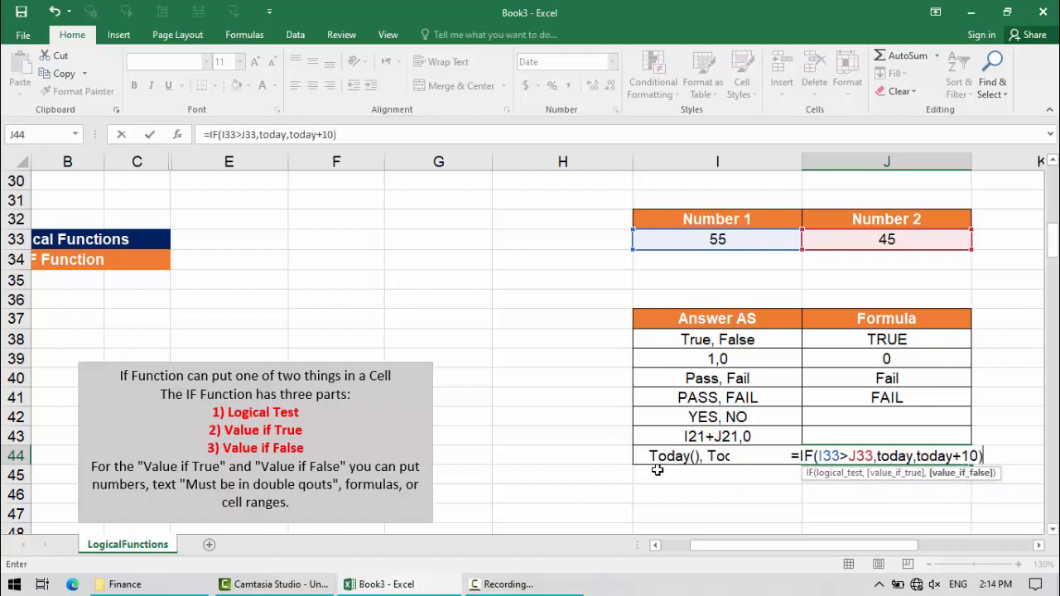
key(Return)
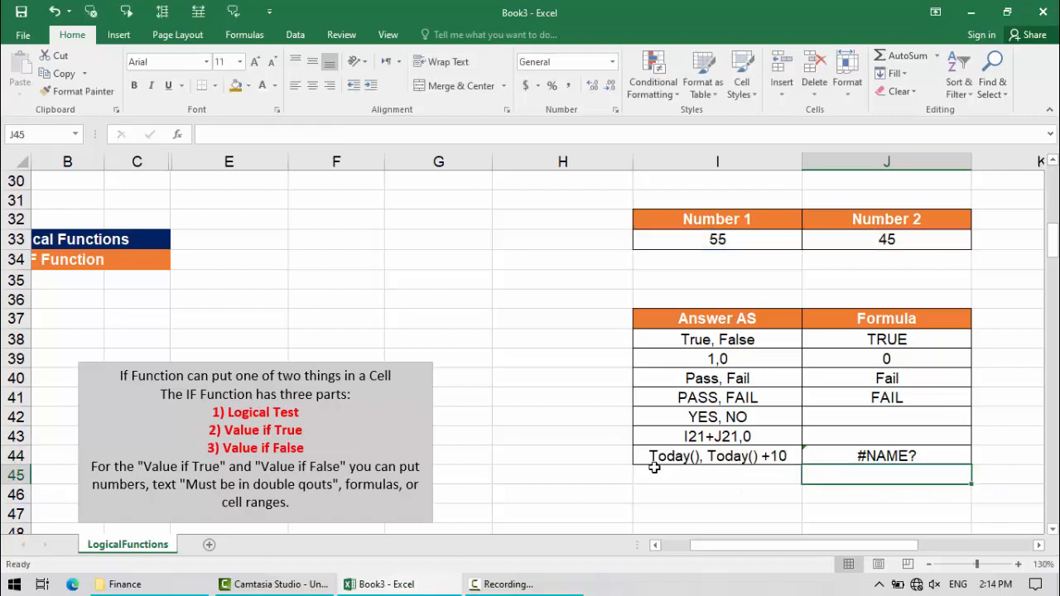
Correct the value if true in the J44 formula to today() by adding the missing parentheses.
click(848, 458)
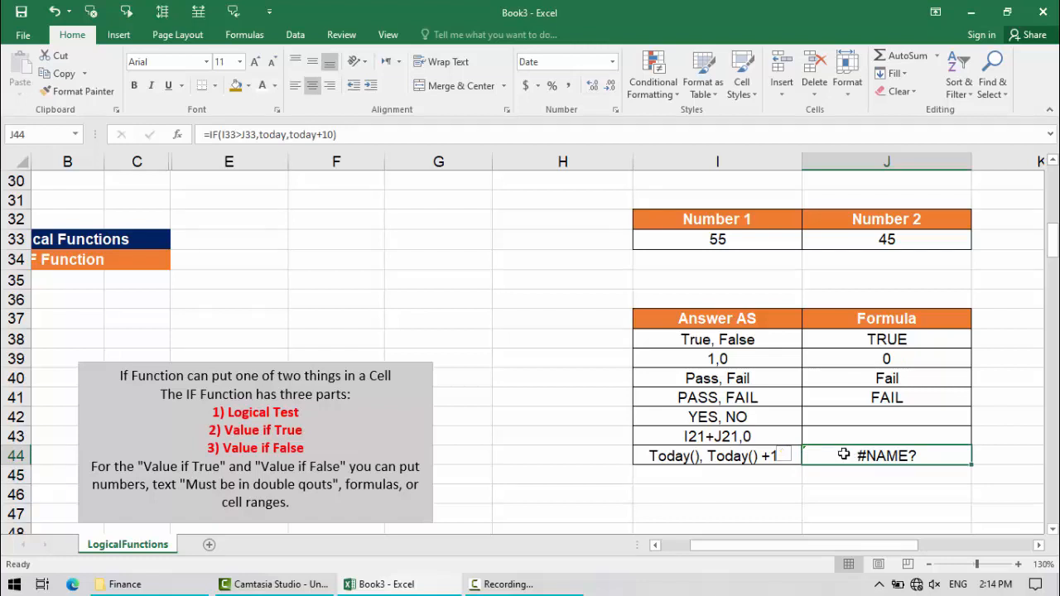
double_click(852, 452)
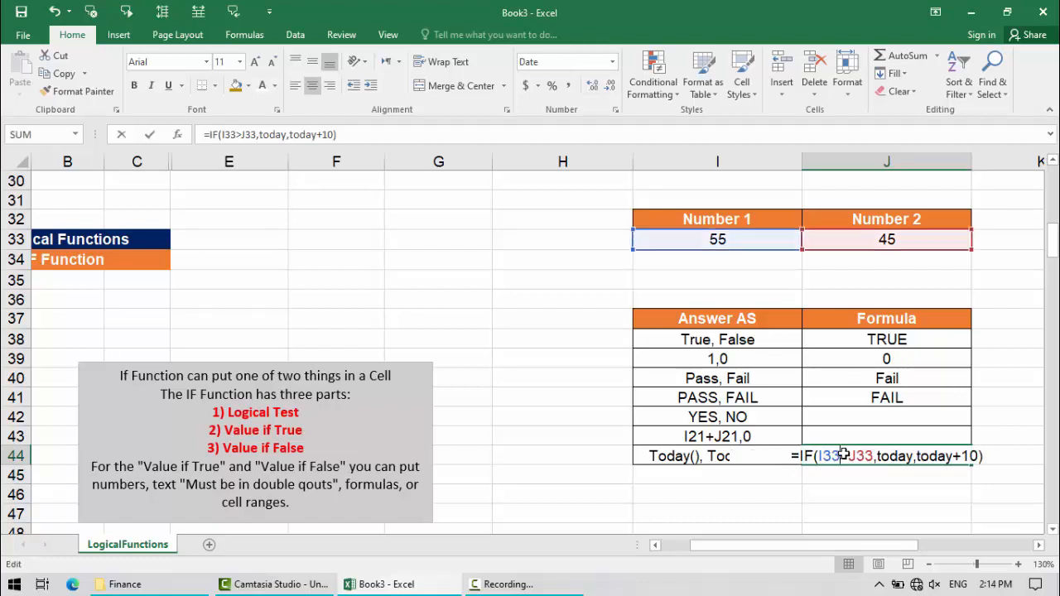
click(912, 457)
text(())
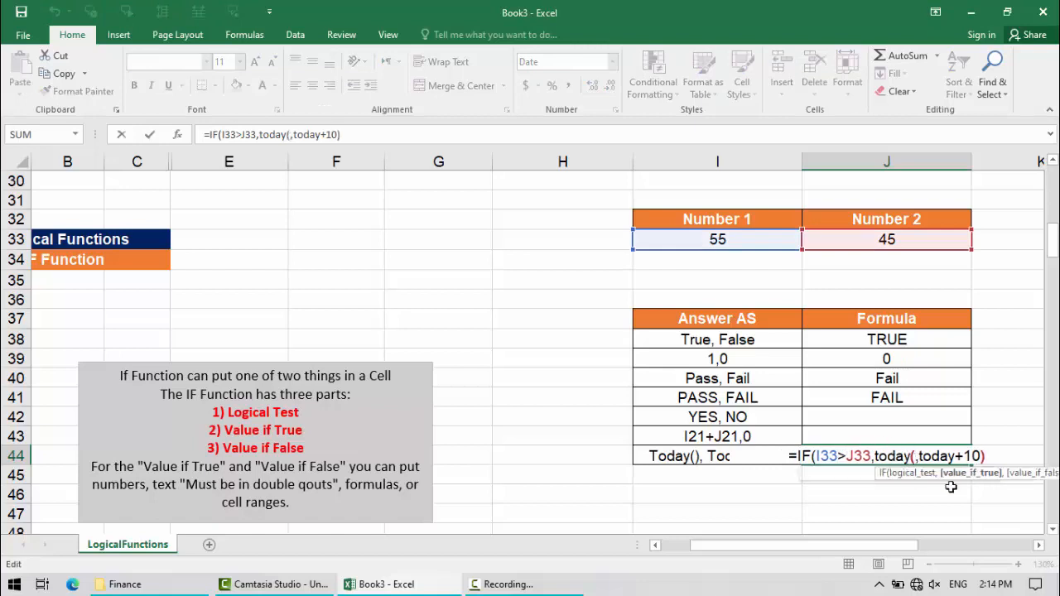
key(Return)
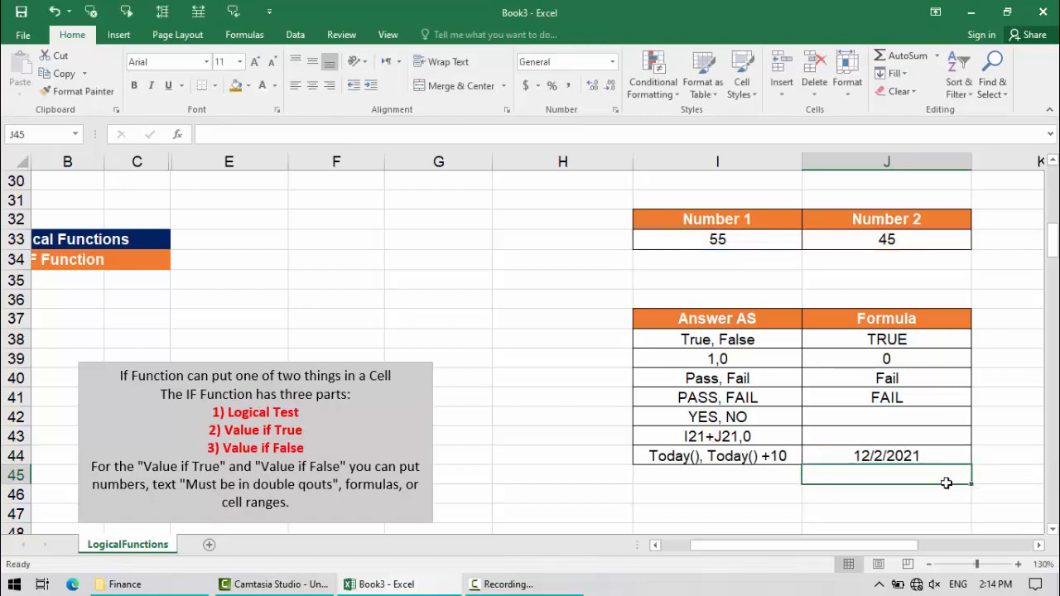
Mark up the J44 formula by circling TODAY(), writing Today() +10 and drawing an arrow to its result, and clear the annotations.
click(937, 455)
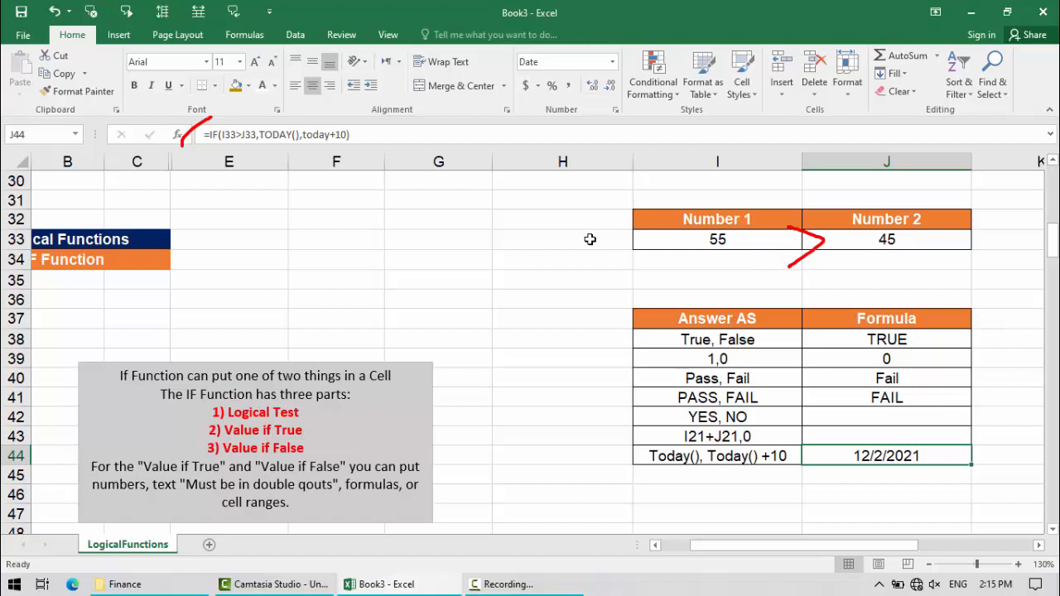
mouse_move(299, 128)
mouse_down()
mouse_move(258, 129)
mouse_move(290, 147)
mouse_move(303, 131)
mouse_up()
mouse_move(331, 196)
mouse_down()
mouse_move(409, 192)
mouse_move(456, 176)
mouse_move(463, 199)
mouse_up()
mouse_move(314, 235)
mouse_down()
mouse_move(485, 202)
mouse_move(307, 199)
mouse_move(312, 225)
mouse_up()
mouse_move(412, 228)
mouse_down()
mouse_move(613, 475)
mouse_move(857, 469)
mouse_up()
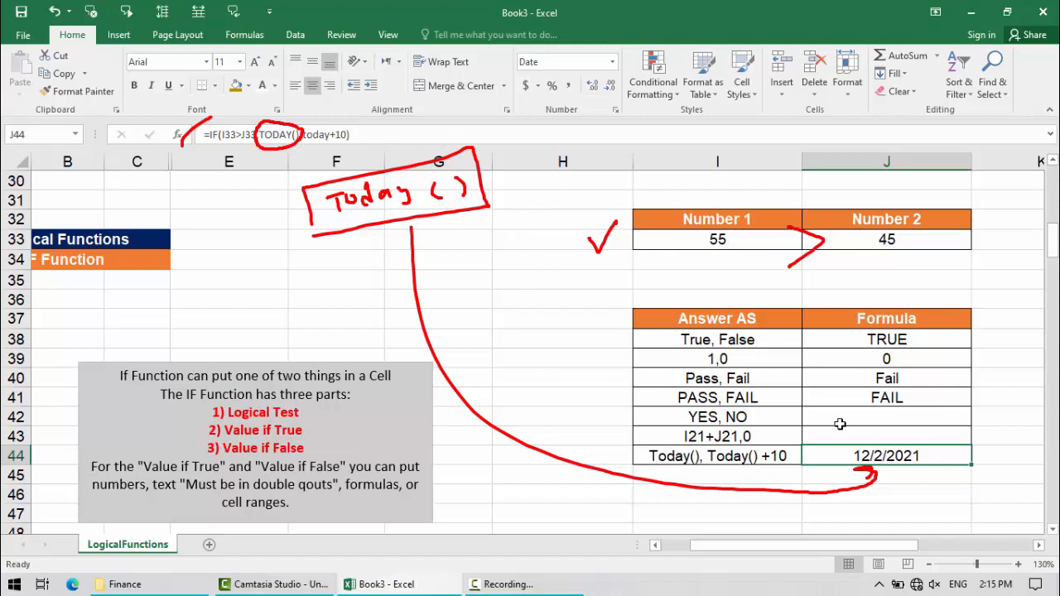
drag(500, 187, 518, 185)
mouse_move(509, 178)
mouse_down()
mouse_move(511, 191)
mouse_move(528, 188)
mouse_move(549, 167)
mouse_up()
drag(350, 85, 341, 120)
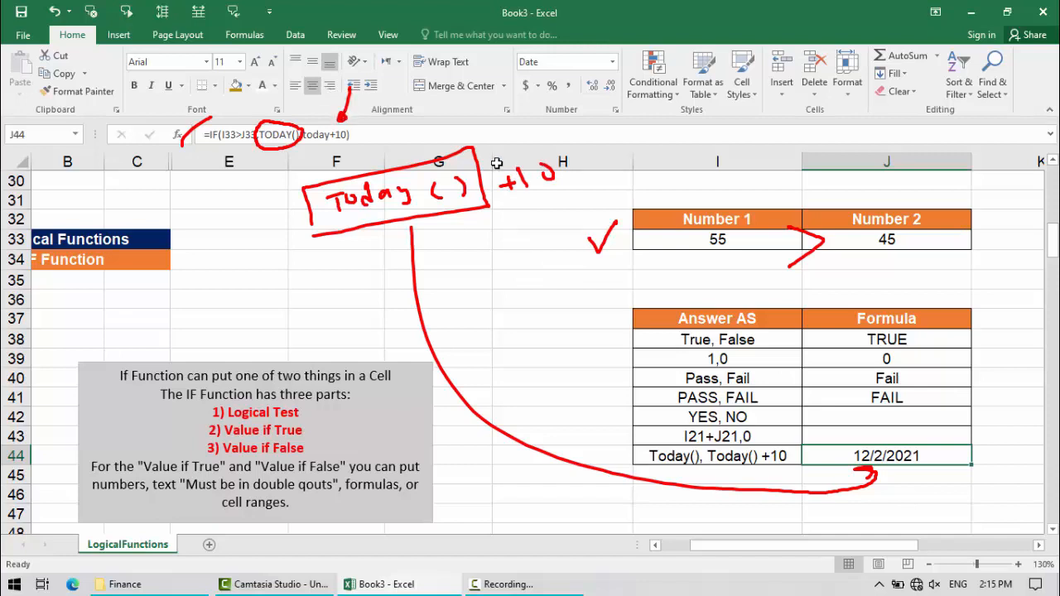
key(Escape)
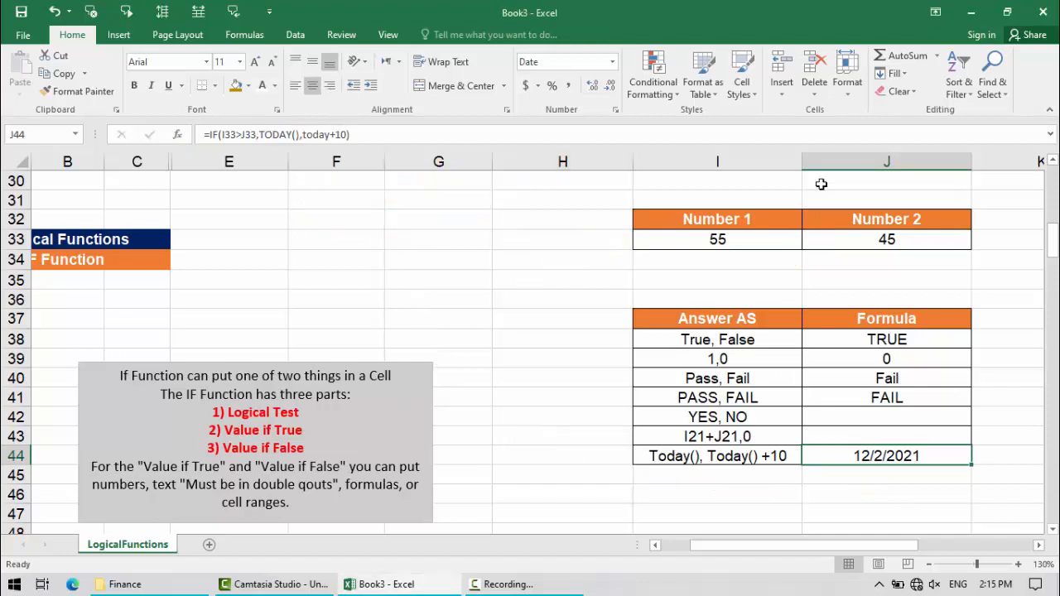
Set Number 1 in I33 to 66 and Number 2 in J33 to 77 to test the formulas.
click(723, 240)
text(66)
click(740, 277)
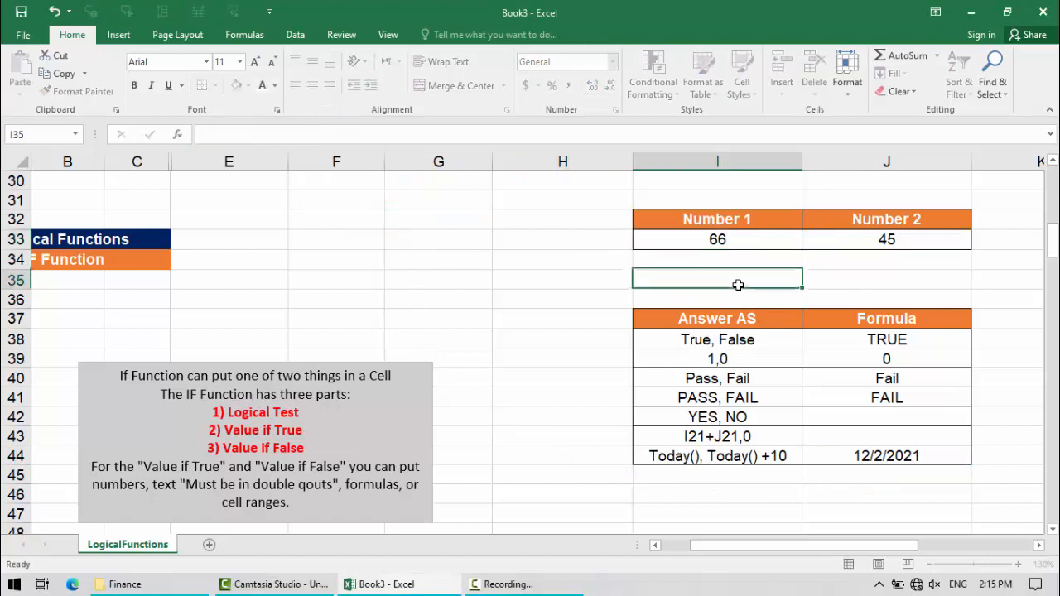
click(861, 241)
text(77)
click(799, 275)
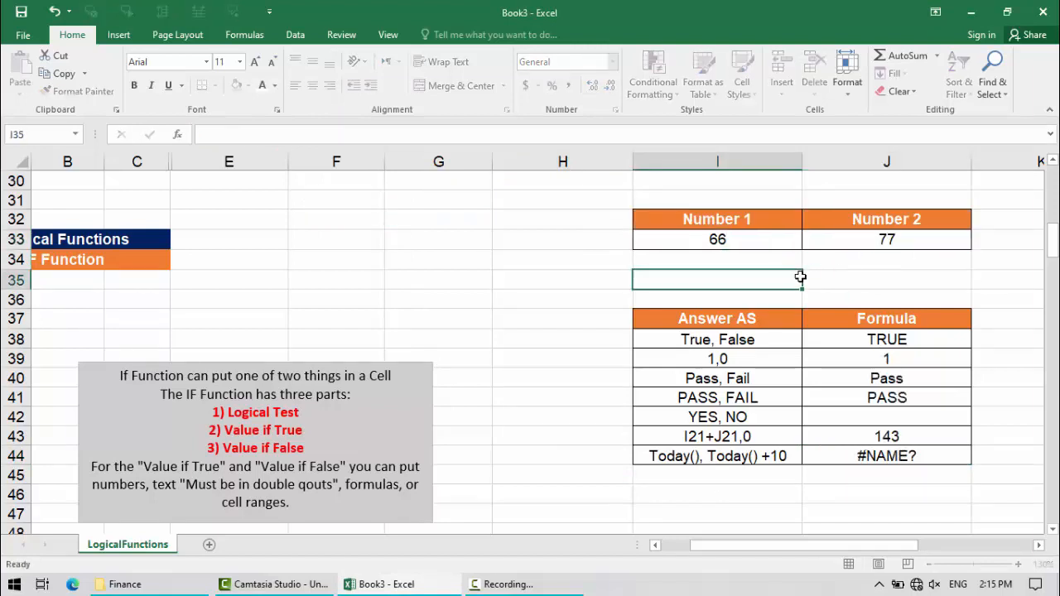
Correct the value if false in the J44 formula to today()+10 by adding the missing parentheses, and check the formula.
click(878, 457)
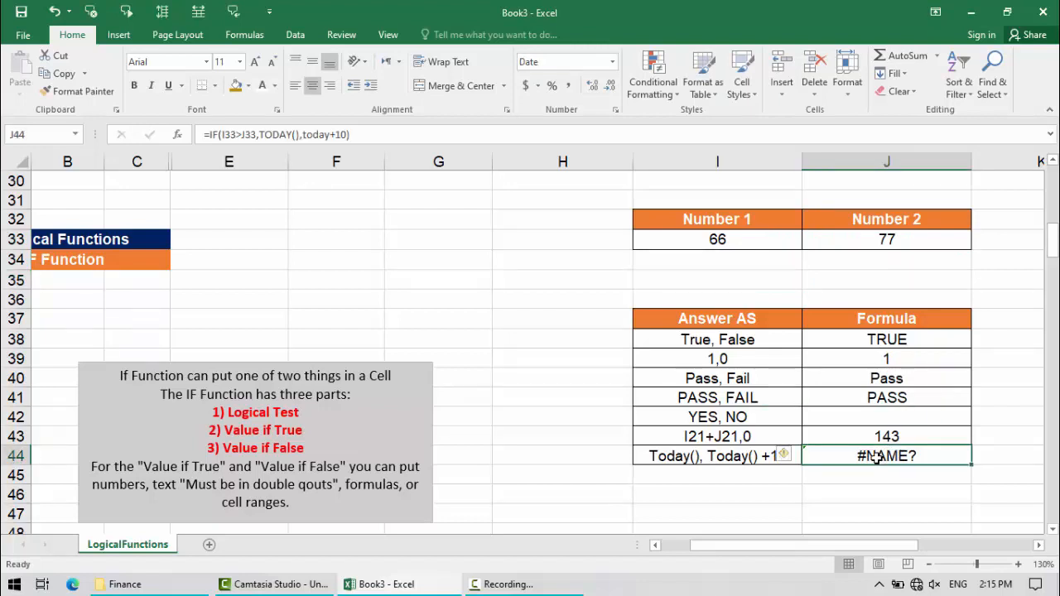
double_click(876, 456)
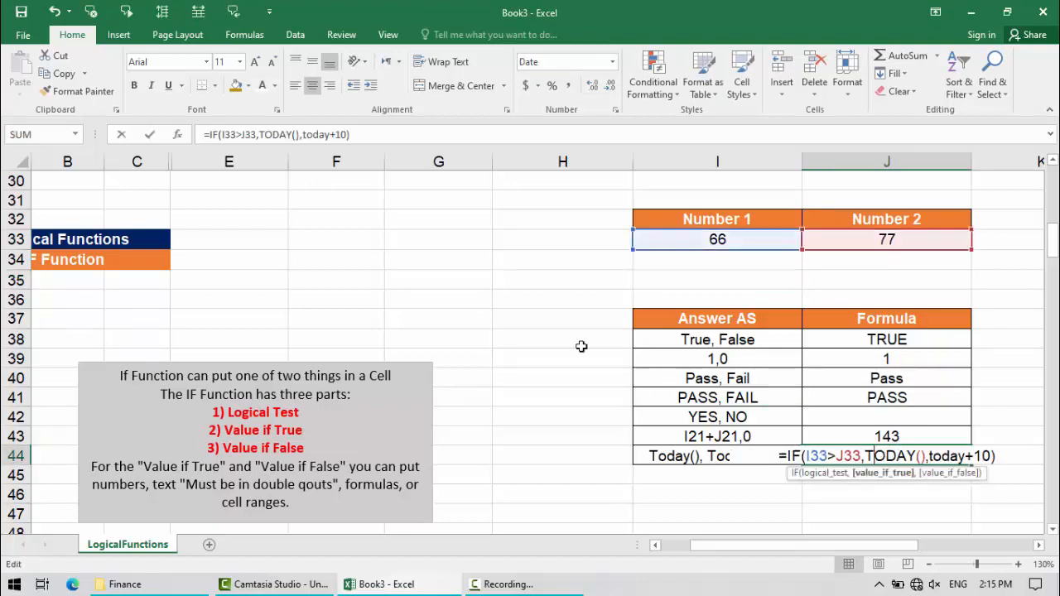
click(965, 461)
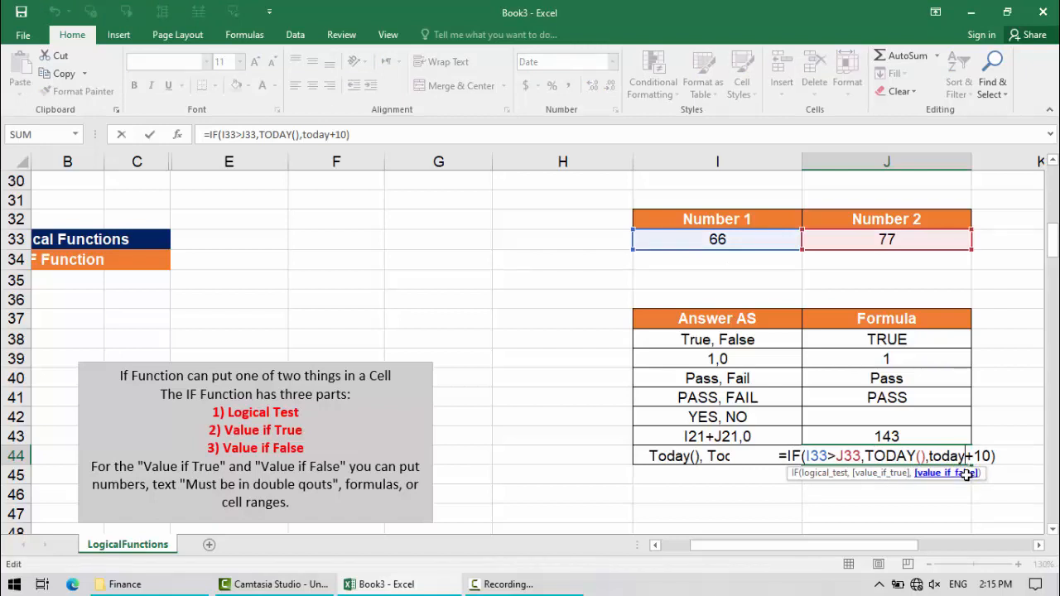
text(())
key(Return)
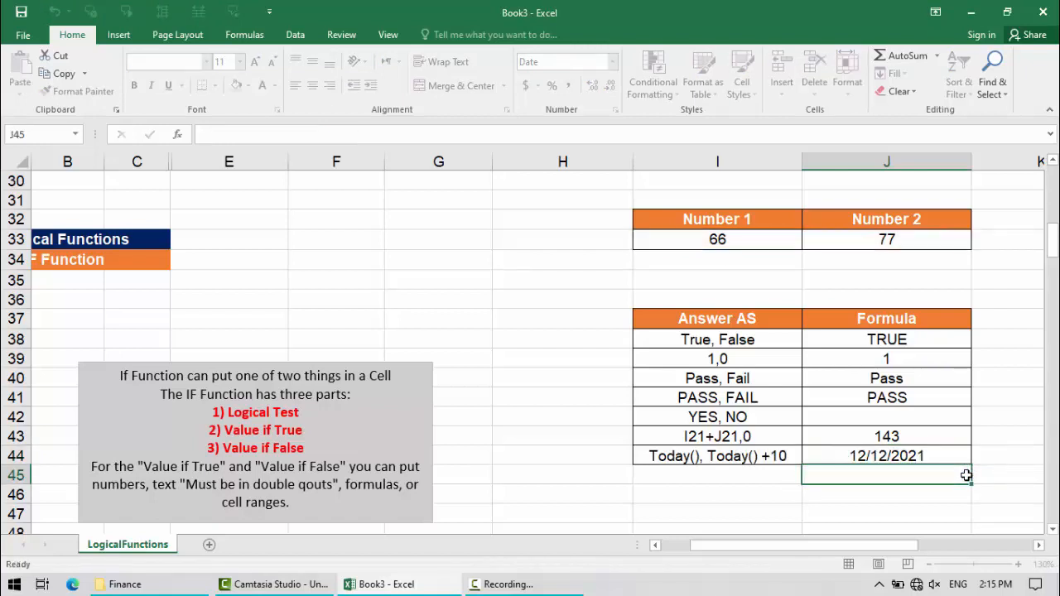
click(861, 455)
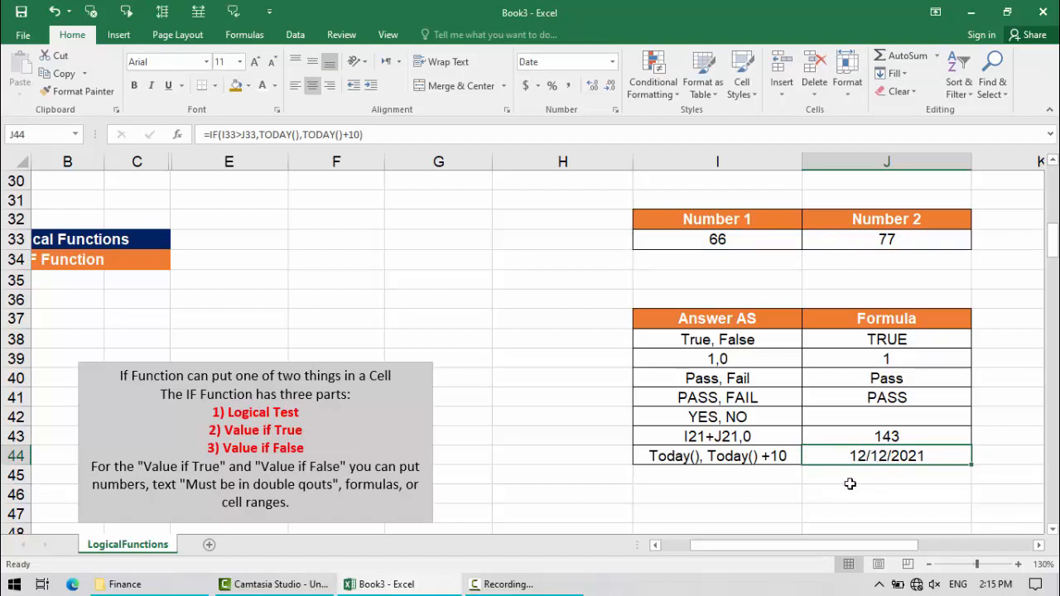
click(550, 365)
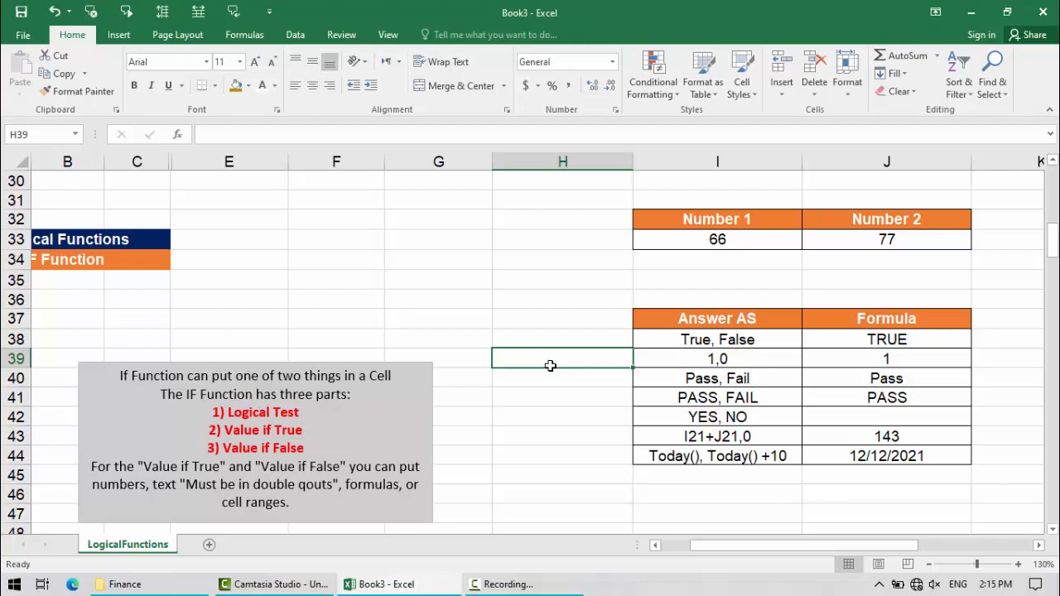